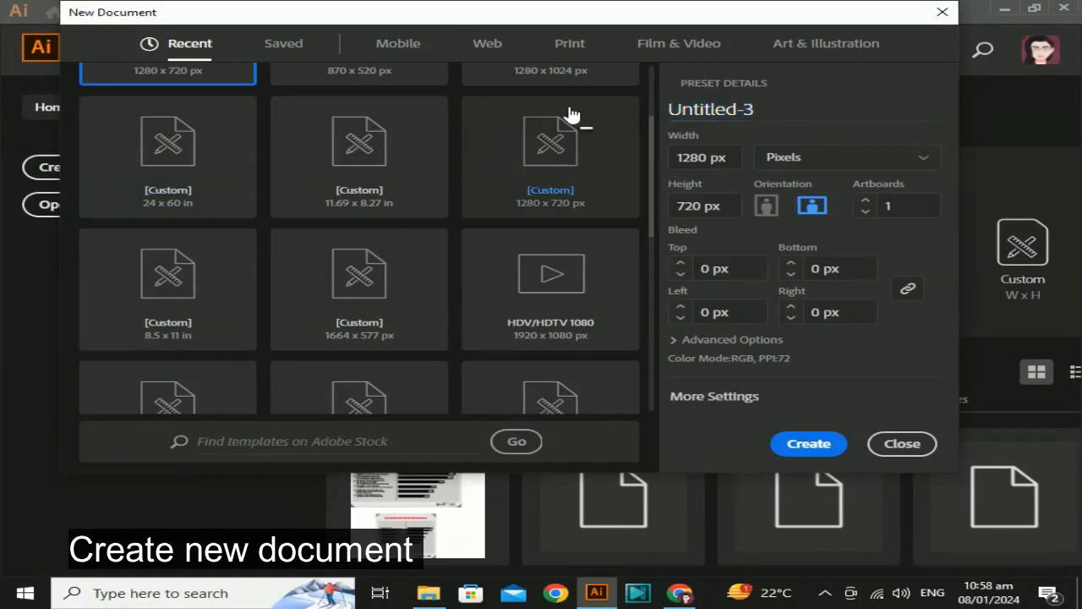
Create a 1280 x 720 px document named layers panel.
left_click(790, 115)
key("BackSpace")
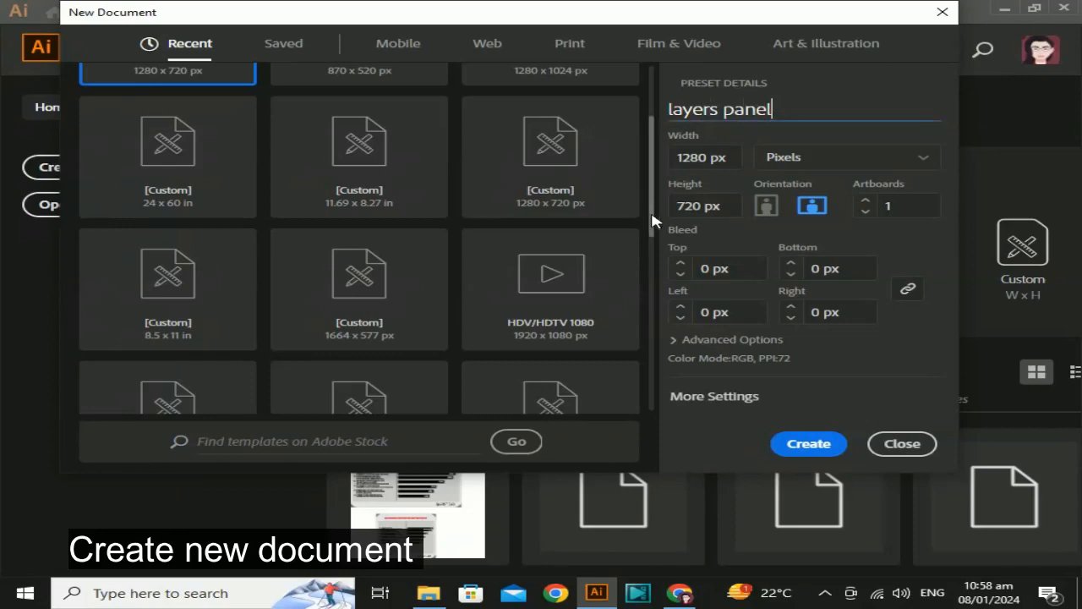
left_click(809, 446)
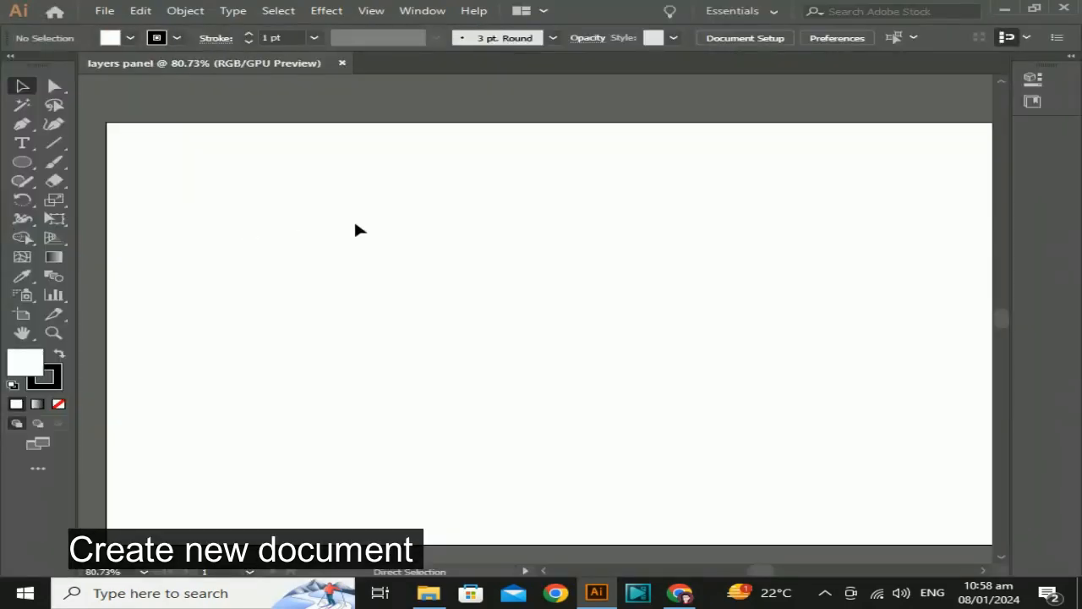
Open the Layers panel for the new document.
key("ctrl+minus")
key("ctrl+minus")
left_click_drag(668, 321, 635, 270)
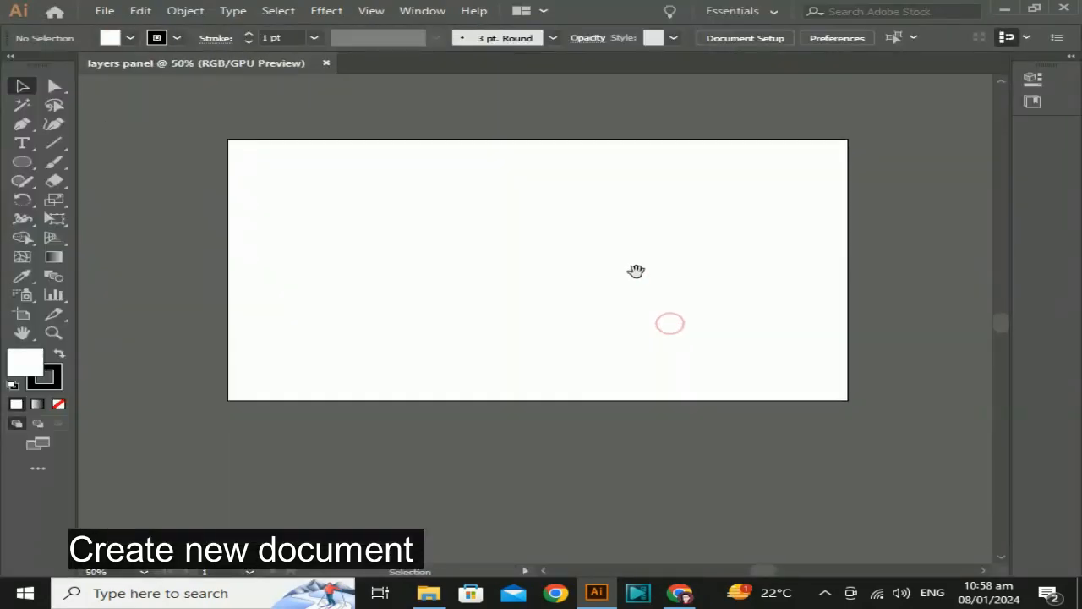
left_click(421, 10)
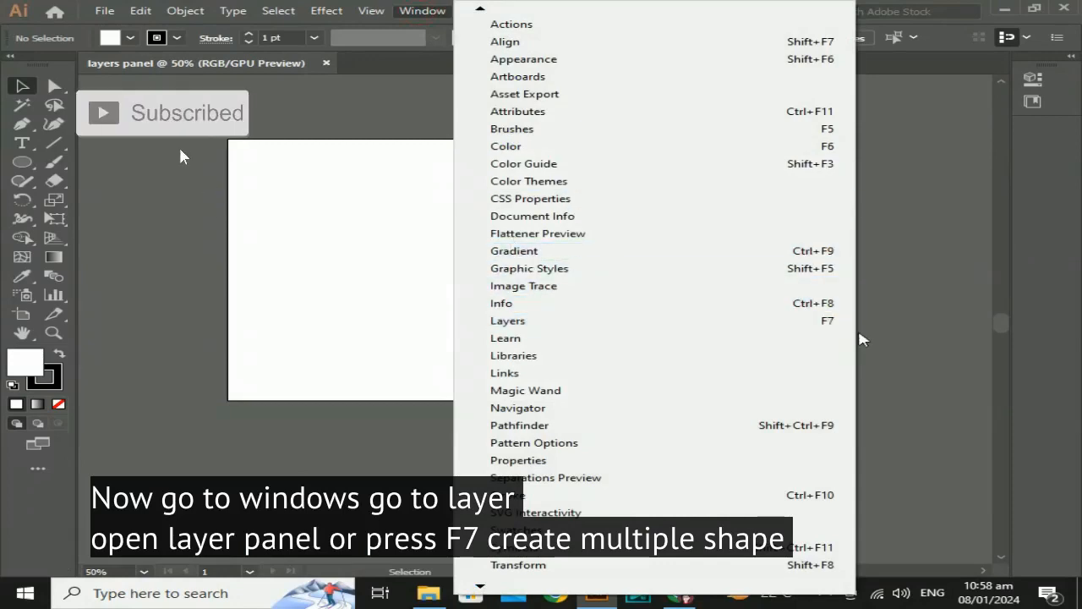
left_click(603, 321)
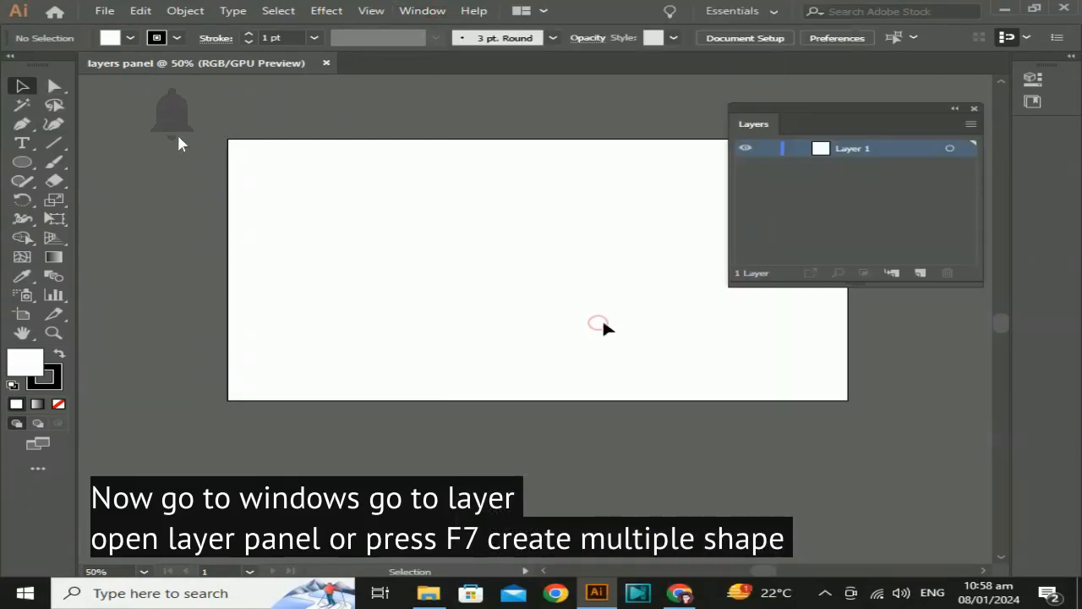
Draw a rectangle in the upper-left part of the artboard.
left_click_drag(596, 319, 630, 401)
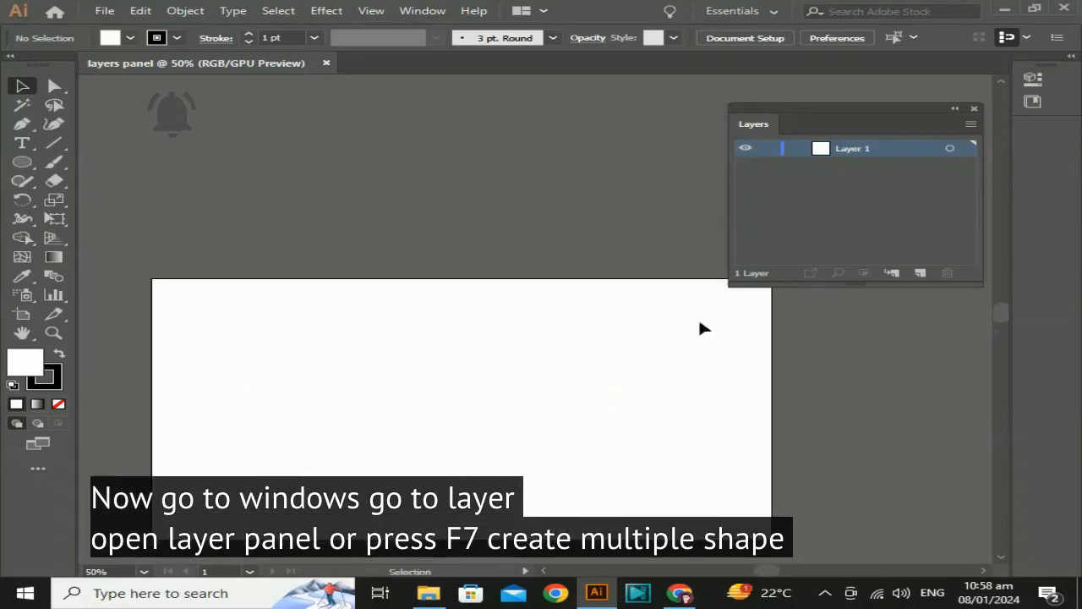
left_click(22, 162)
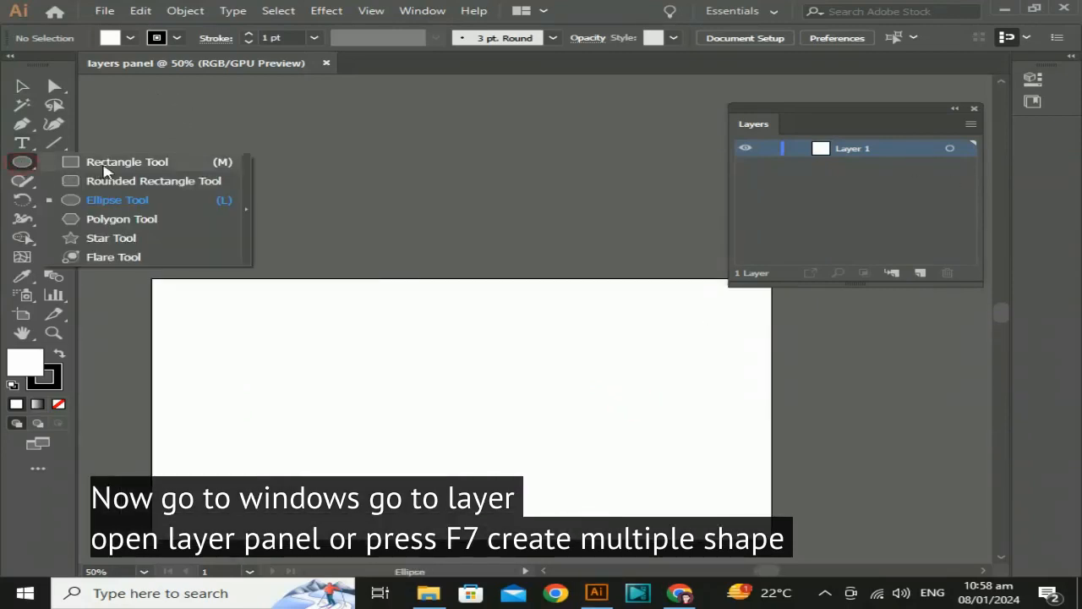
left_click(93, 162)
left_click_drag(385, 395, 374, 268)
left_click_drag(282, 225, 365, 287)
key("v")
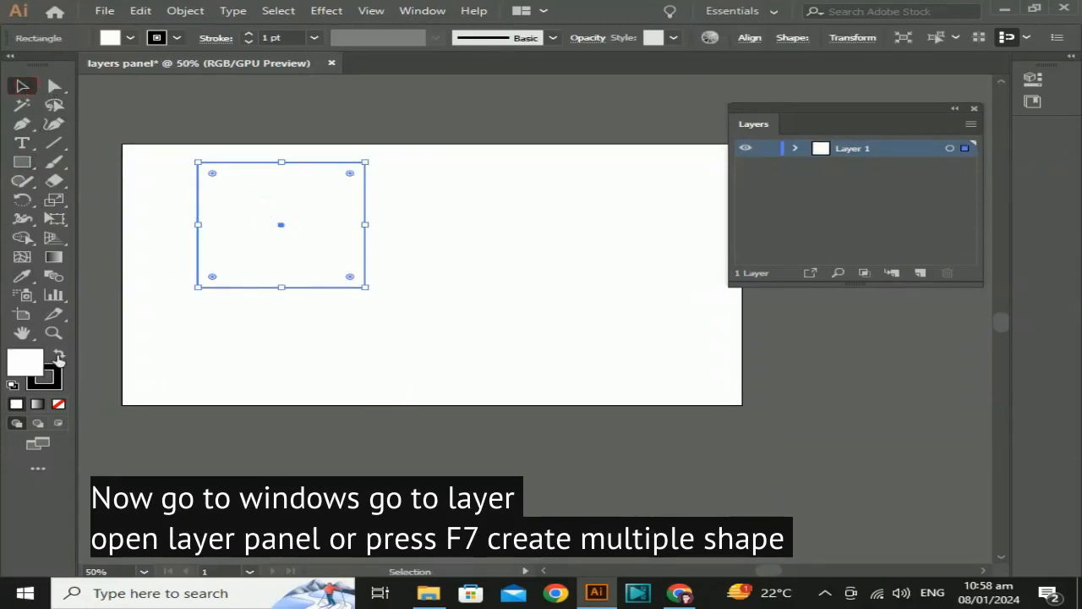
Remove the rectangle's stroke, fill it with the pink swatch, and deselect it.
left_click(58, 353)
left_click(59, 404)
left_click(58, 405)
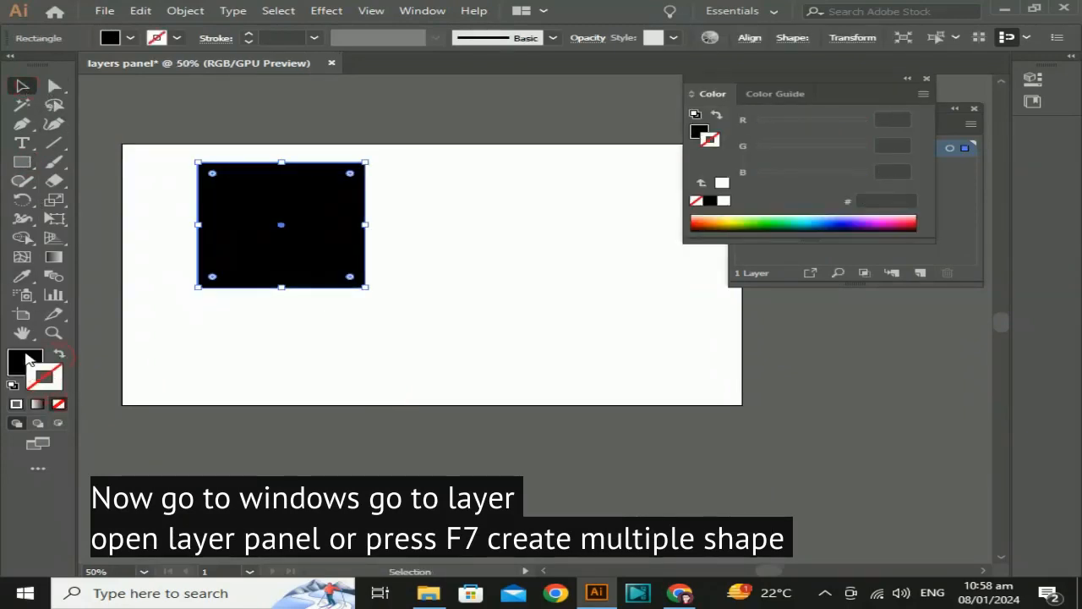
left_click(927, 78)
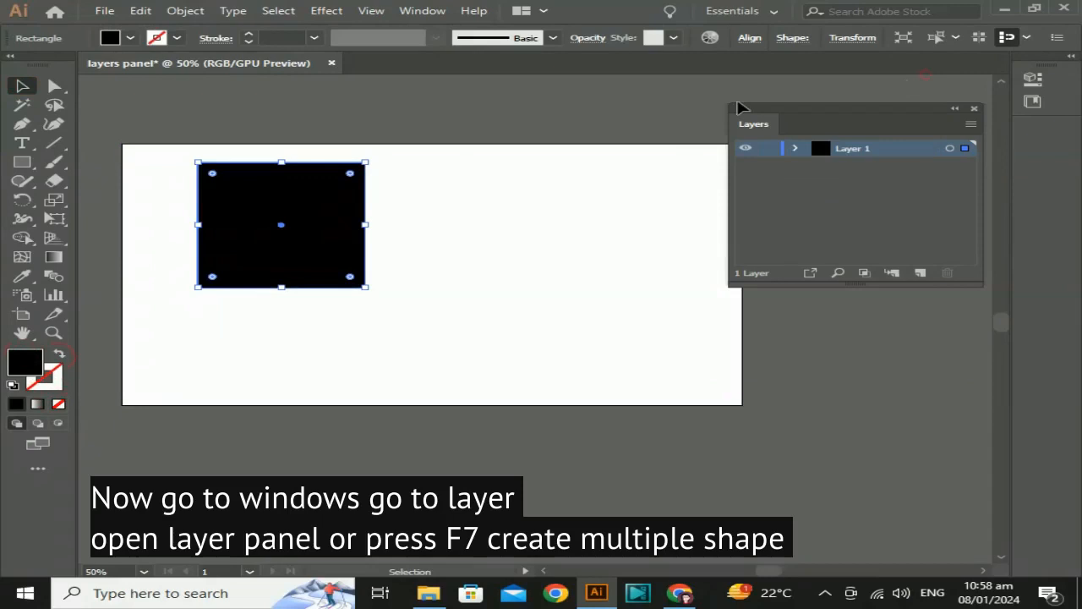
left_click(130, 37)
left_click(84, 123)
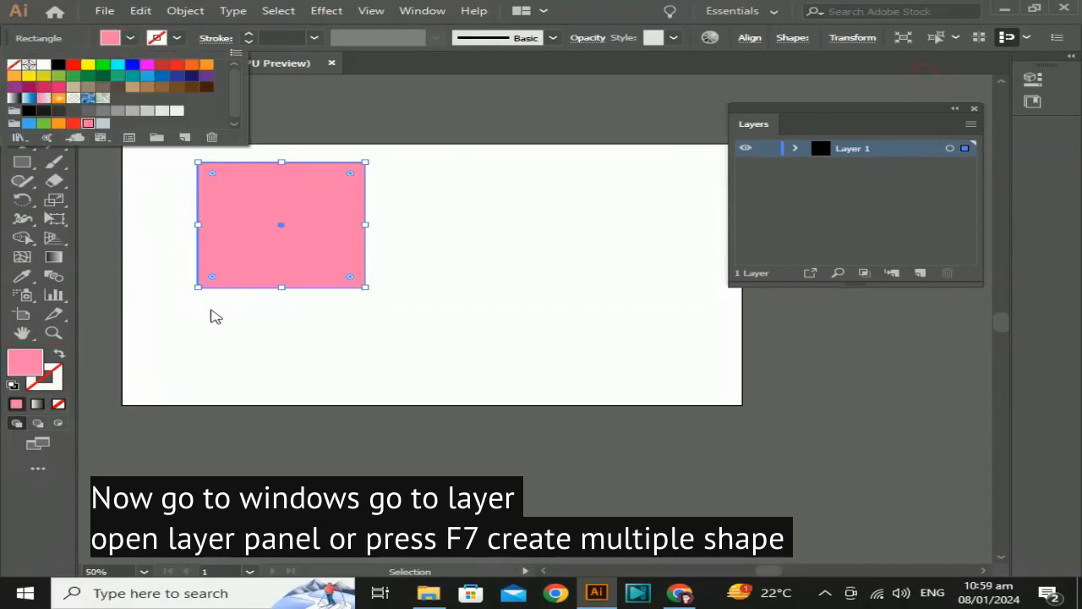
left_click(211, 311)
scroll(411, 330, "down", 1)
left_click(419, 309)
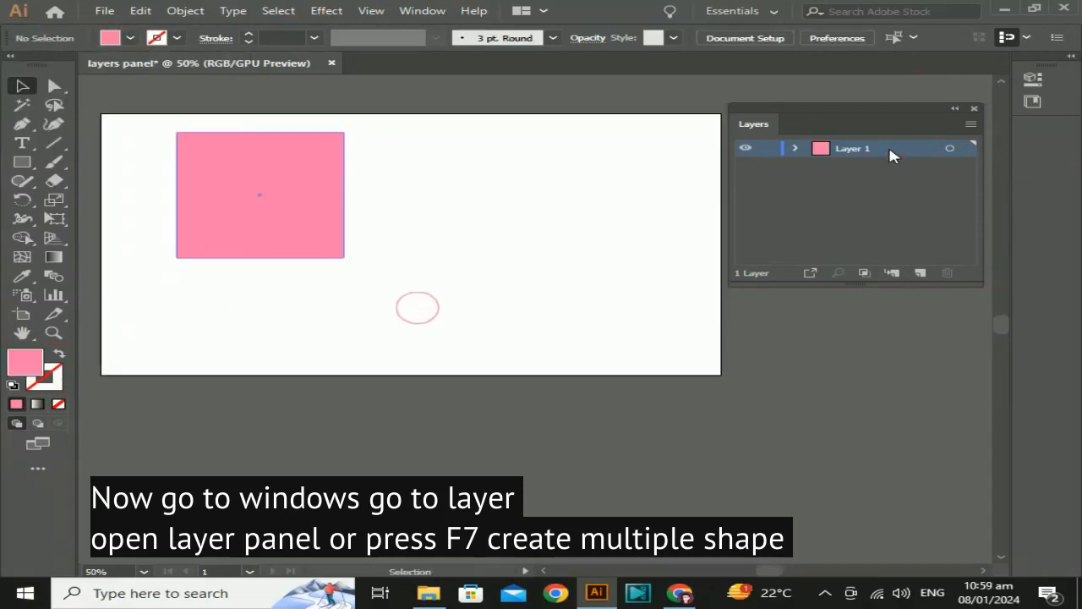
Draw a second rectangle and position and enlarge it so it overlaps the pink rectangle's right side.
left_click(22, 162)
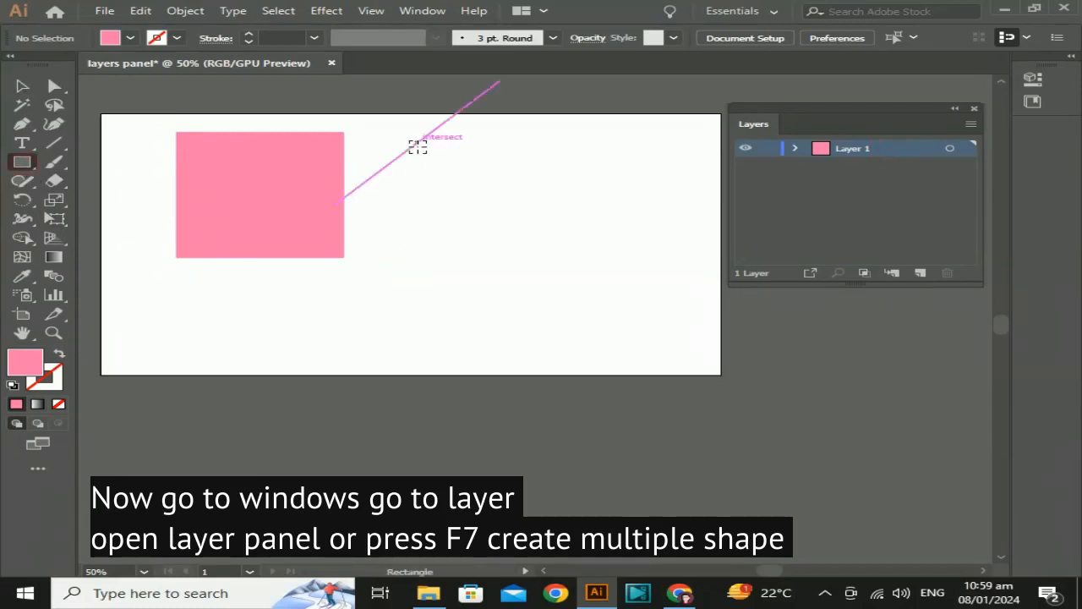
mouse_move(415, 144)
left_mouse_down()
mouse_move(490, 213)
mouse_move(478, 187)
left_mouse_up()
left_click(16, 83)
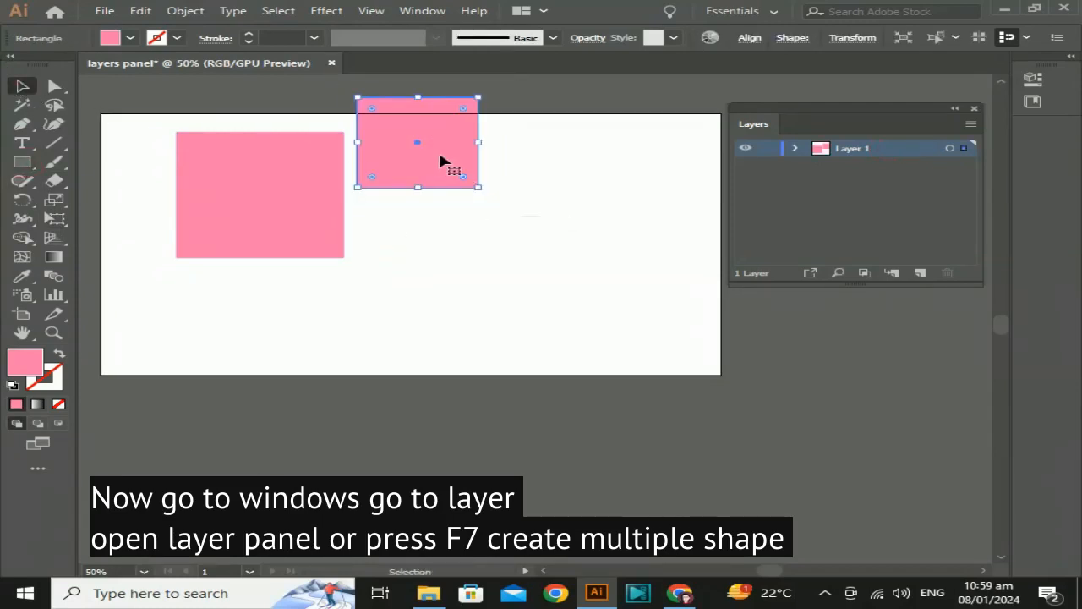
left_click_drag(438, 149, 426, 221)
left_click_drag(468, 262, 485, 276)
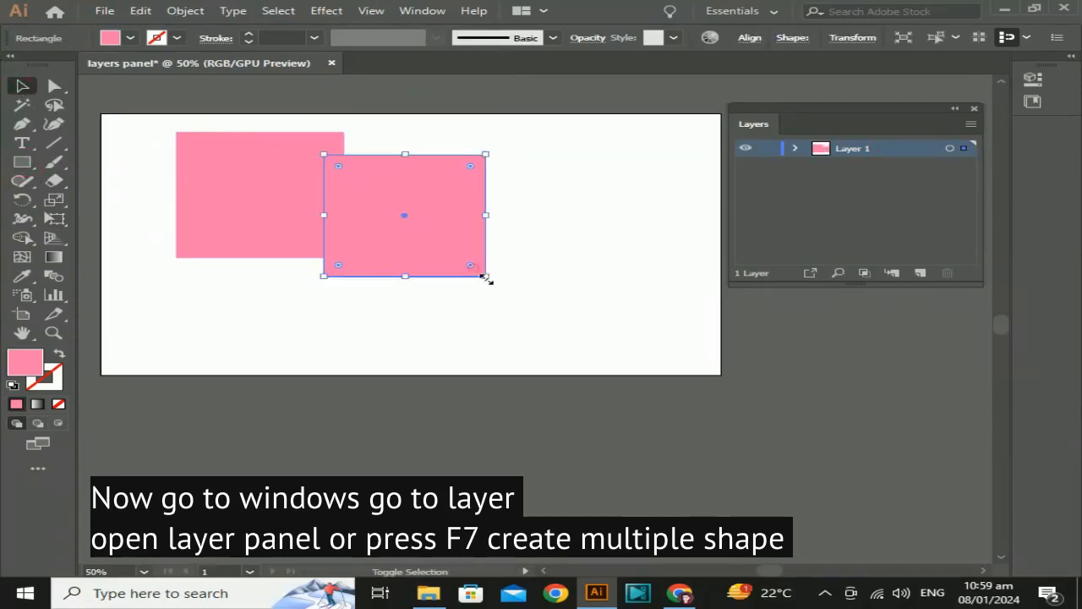
Fill the second rectangle with red.
left_click(131, 38)
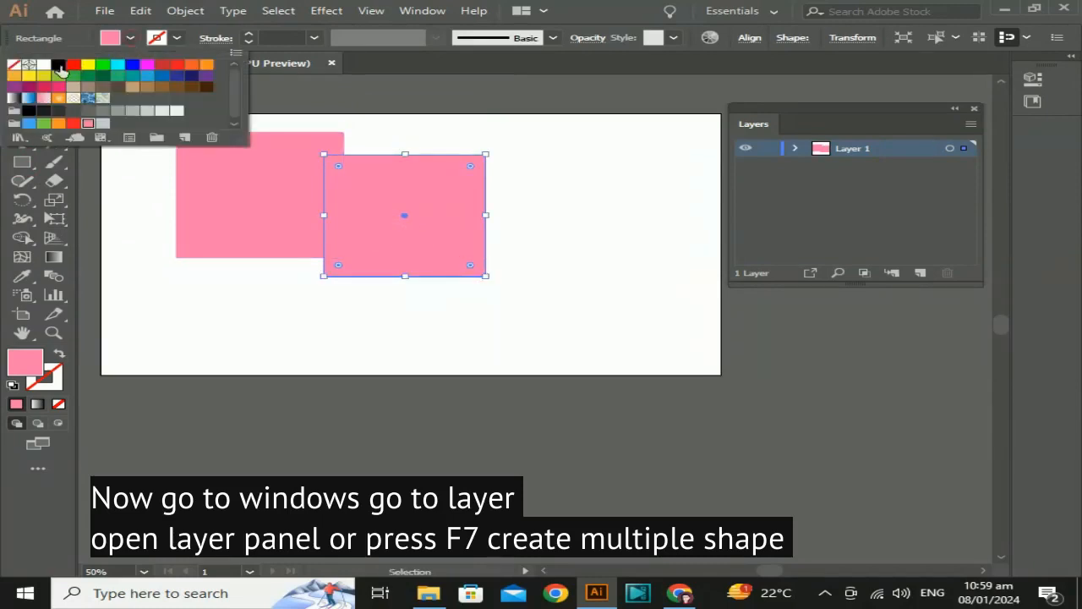
left_click(63, 73)
left_click(468, 323)
Duplicate the red rectangle to the artboard's lower left and fill the copy with yellow.
left_click_drag(466, 323, 618, 384)
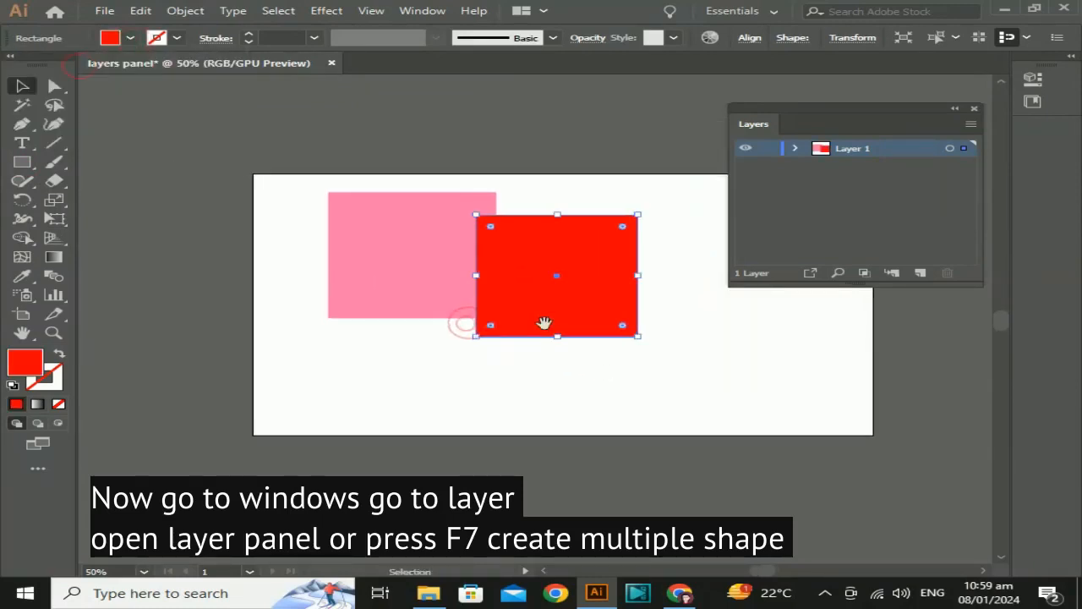
left_click_drag(532, 277, 345, 367)
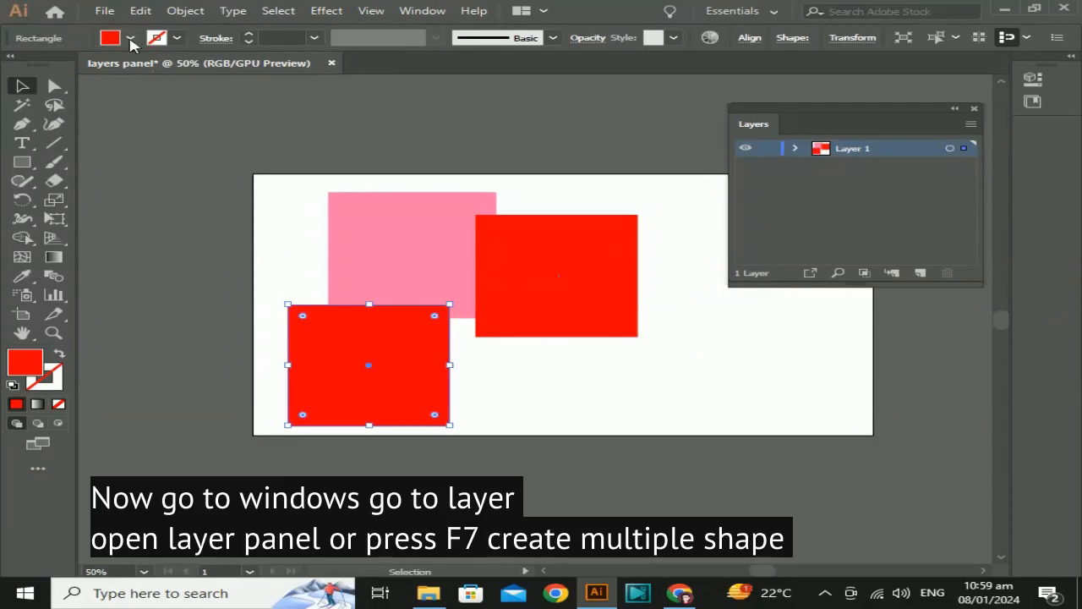
left_click(131, 39)
left_click(88, 65)
left_click(197, 180)
left_click_drag(635, 359, 573, 313)
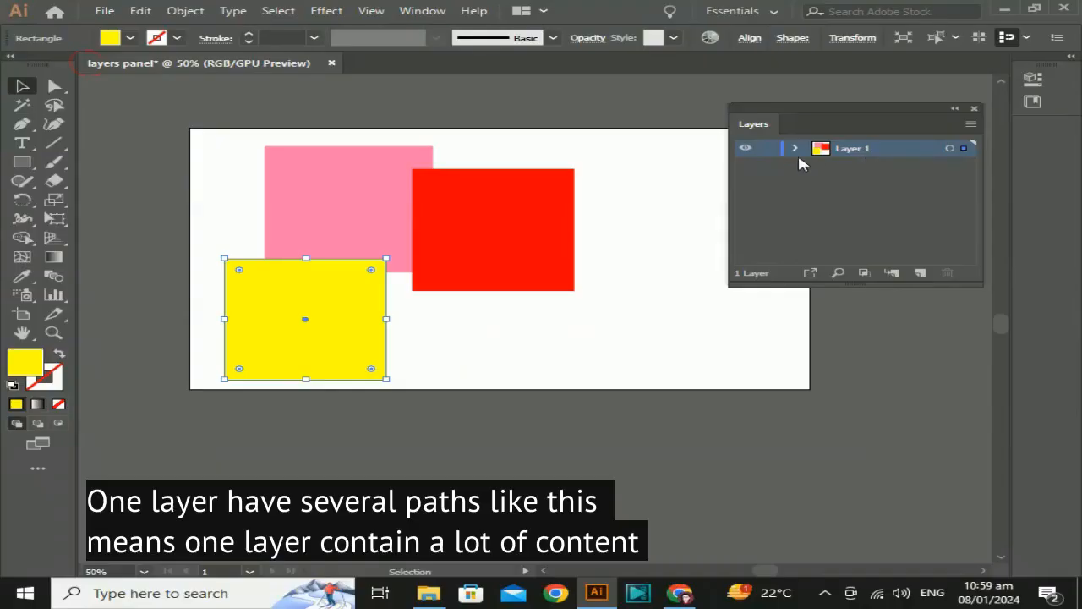
Expand Layer 1, examine its yellow, red and pink rectangle entries against the artwork, and collapse the layer.
left_click(794, 149)
left_click(894, 166)
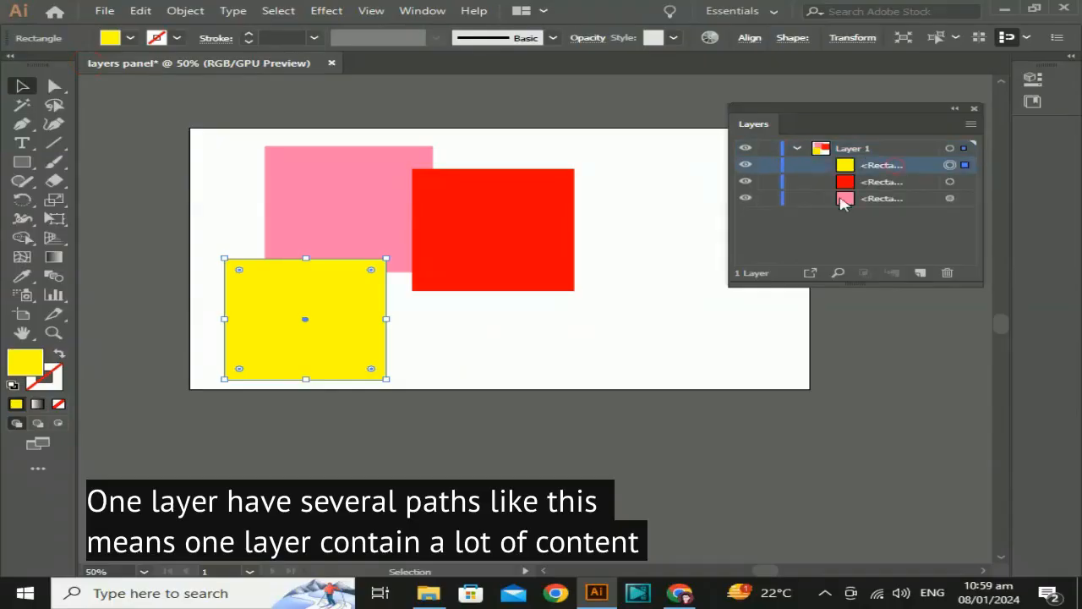
left_click(898, 181)
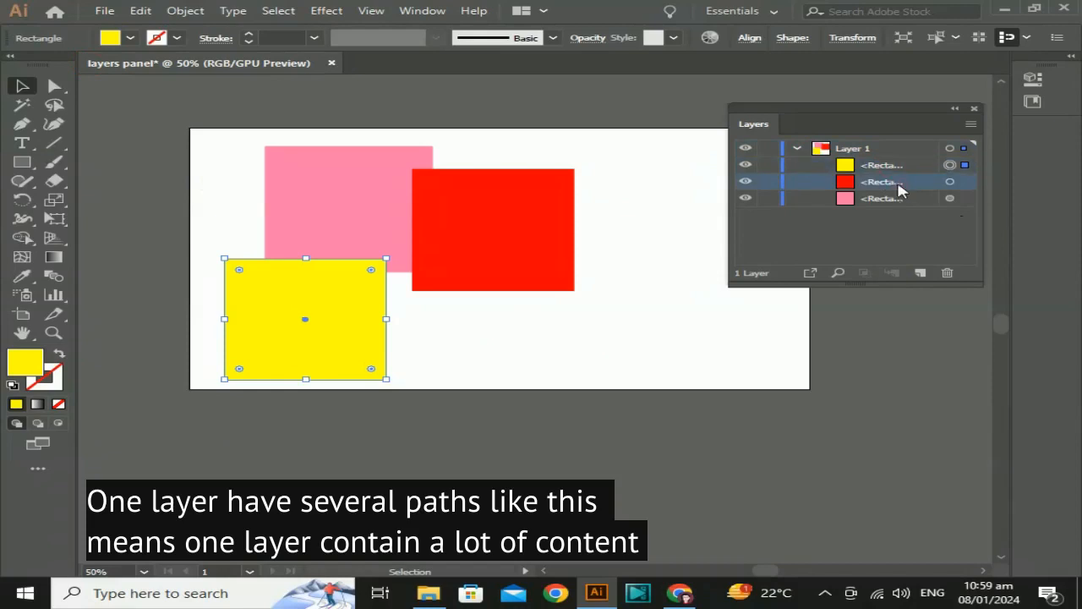
left_click(479, 243)
left_click(900, 200)
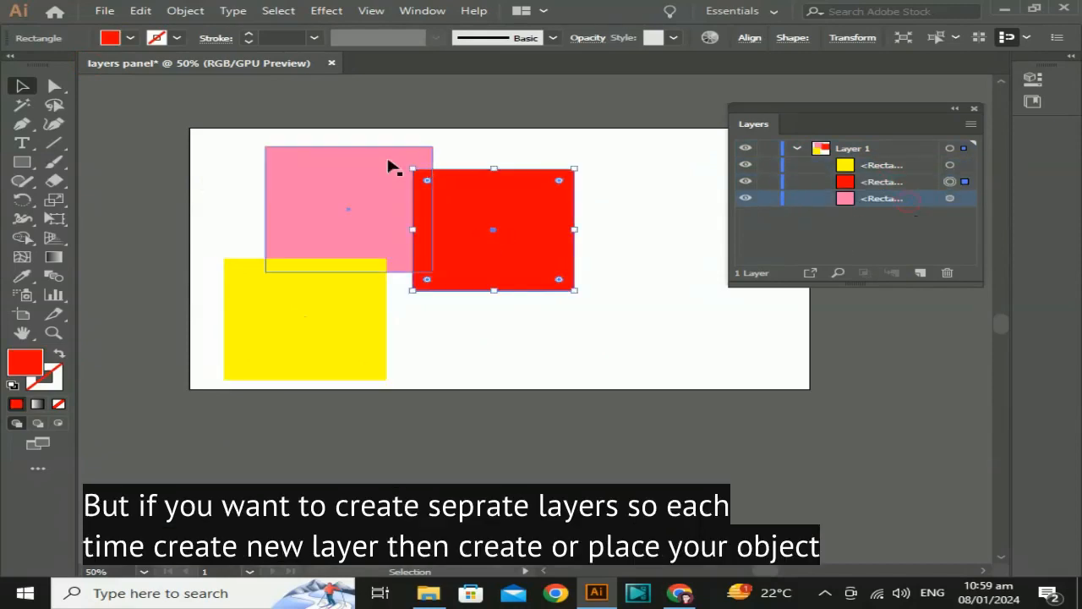
left_click_drag(380, 158, 315, 134)
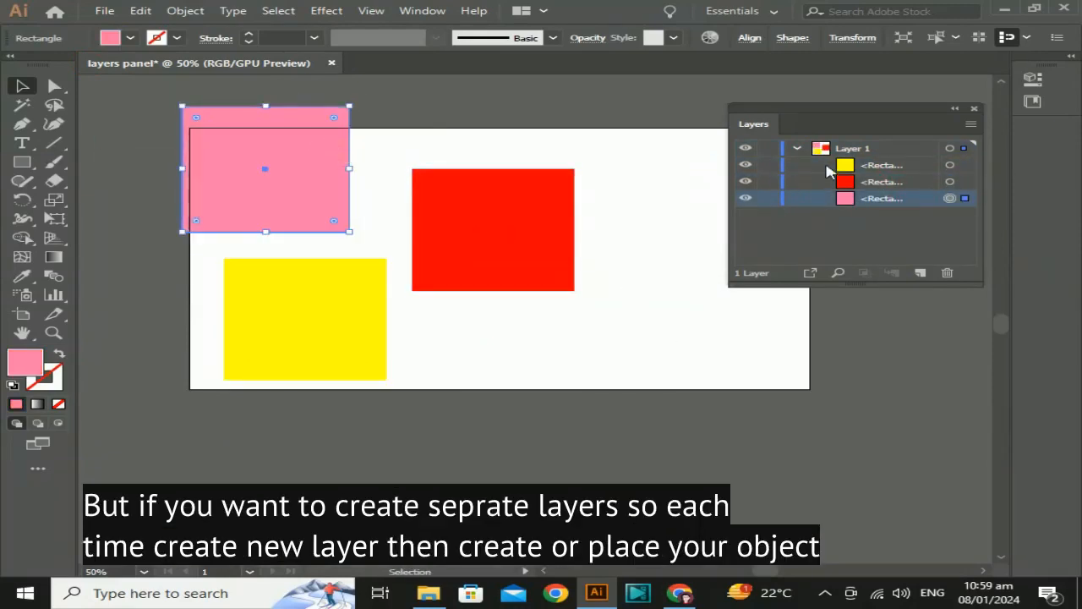
left_click(796, 149)
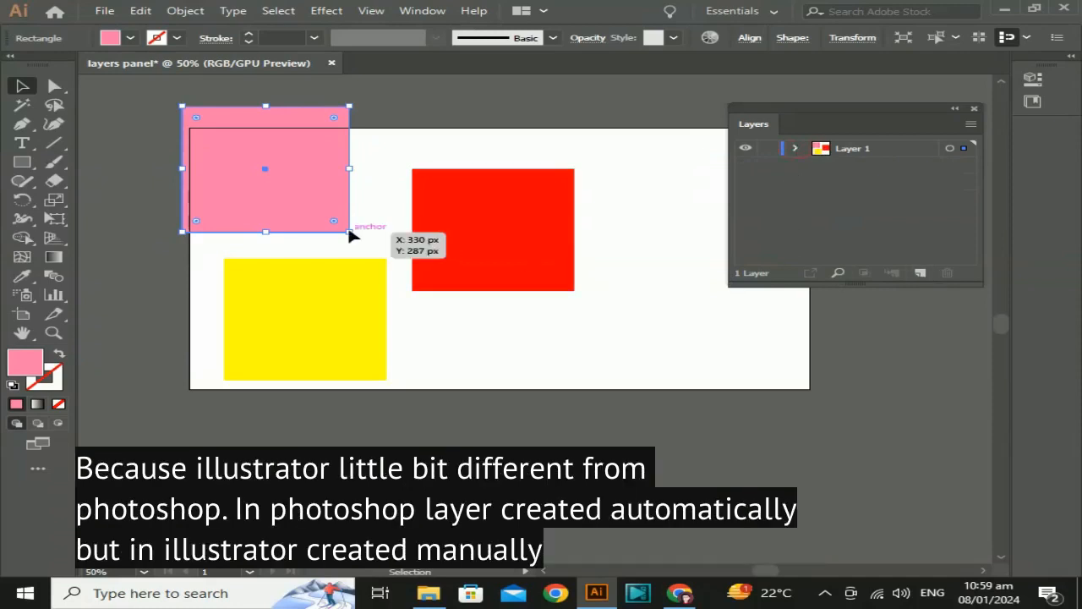
Delete the pink and red rectangles and move the yellow rectangle to the artboard's upper left.
key("Delete")
left_click(451, 245)
key("Delete")
left_click_drag(322, 323, 337, 222)
Add a second layer and draw a larger yellow rectangle on it, to the right of the existing one.
left_click(923, 274)
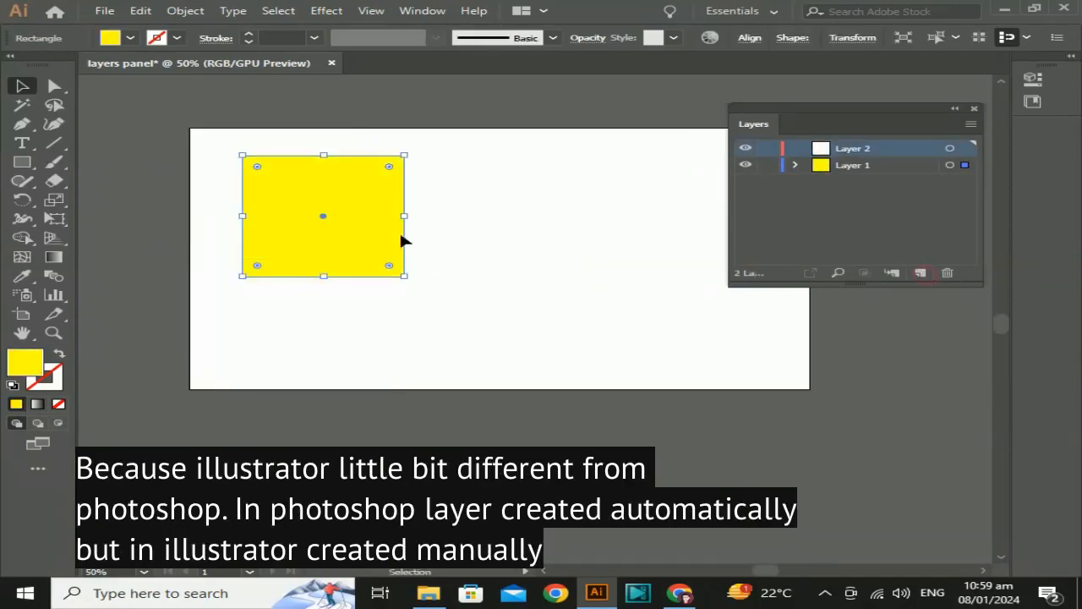
left_click(20, 162)
left_click_drag(425, 110, 619, 254)
left_click(22, 85)
left_click_drag(575, 179, 578, 219)
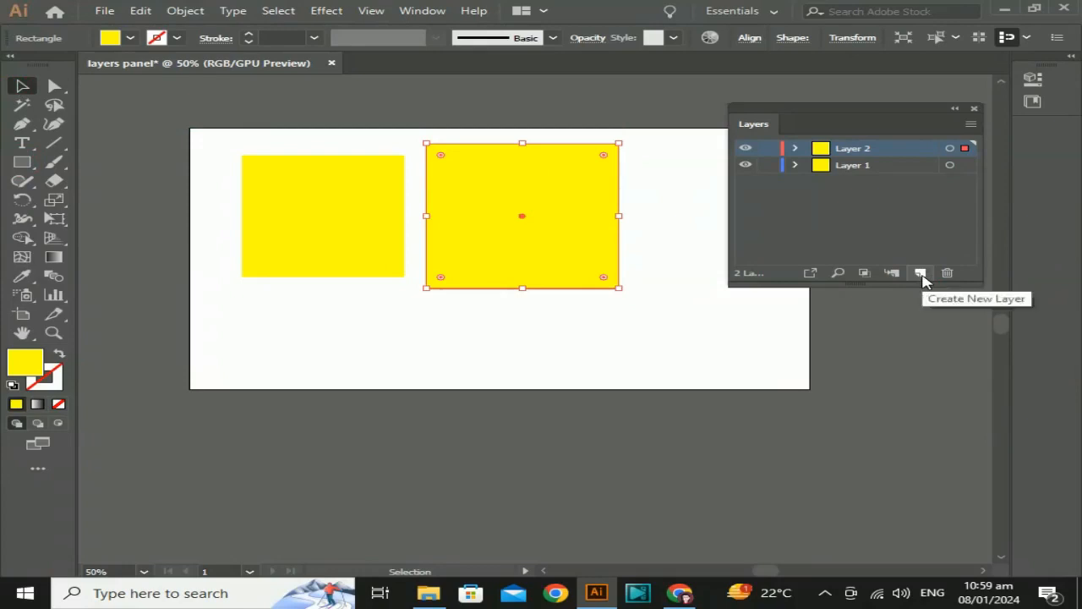
Add a third layer and draw a black-filled rectangle on it, to the right of the two yellow rectangles.
left_click_drag(631, 324, 514, 333)
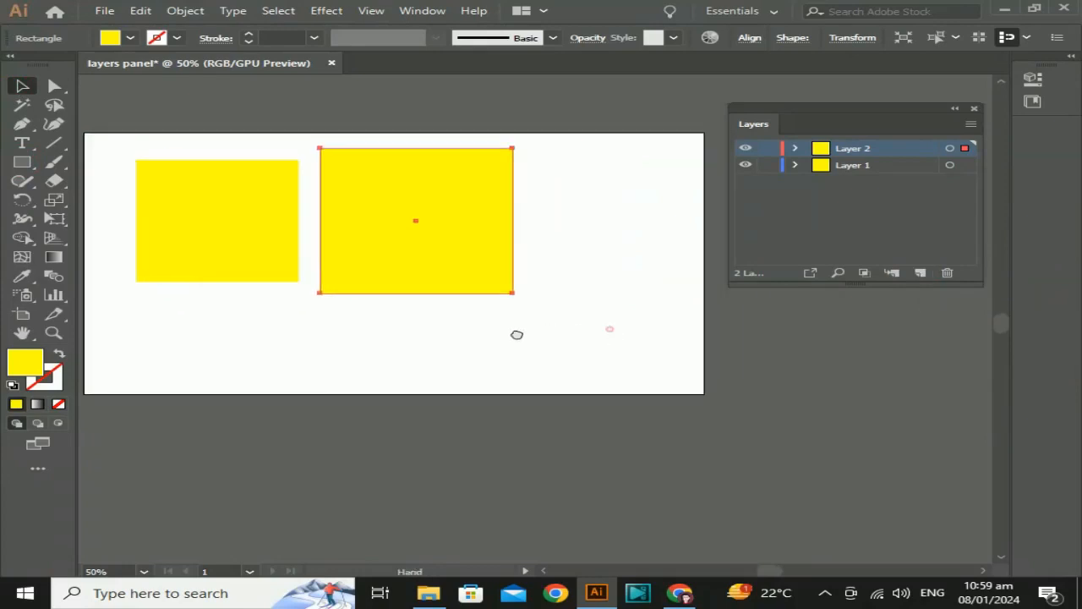
left_click(923, 275)
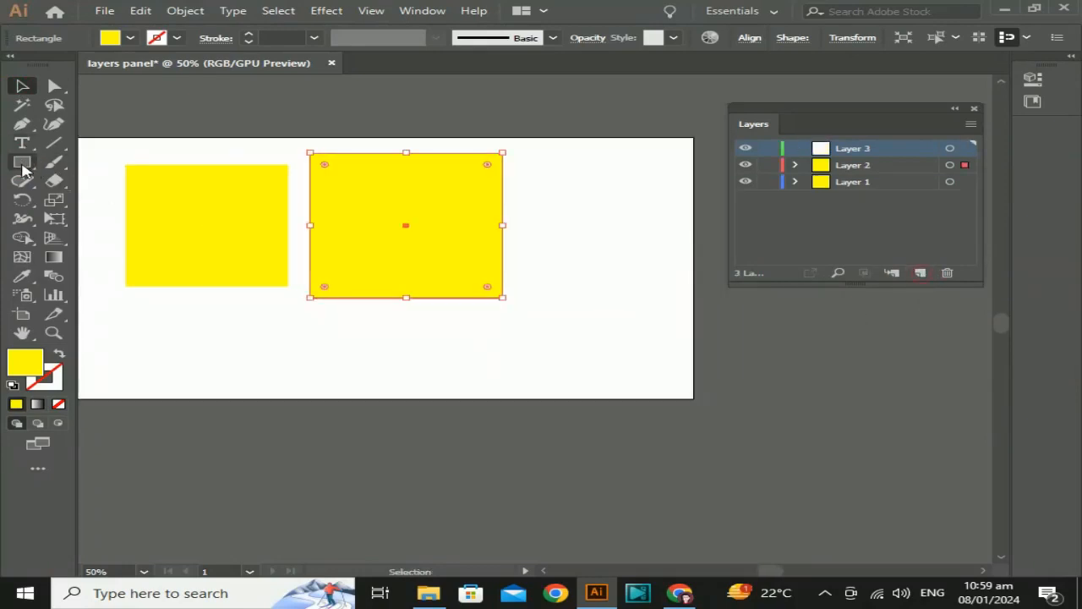
left_click(22, 161)
left_click_drag(556, 279, 643, 342)
left_click(22, 86)
left_click_drag(556, 262, 598, 254)
left_click(130, 38)
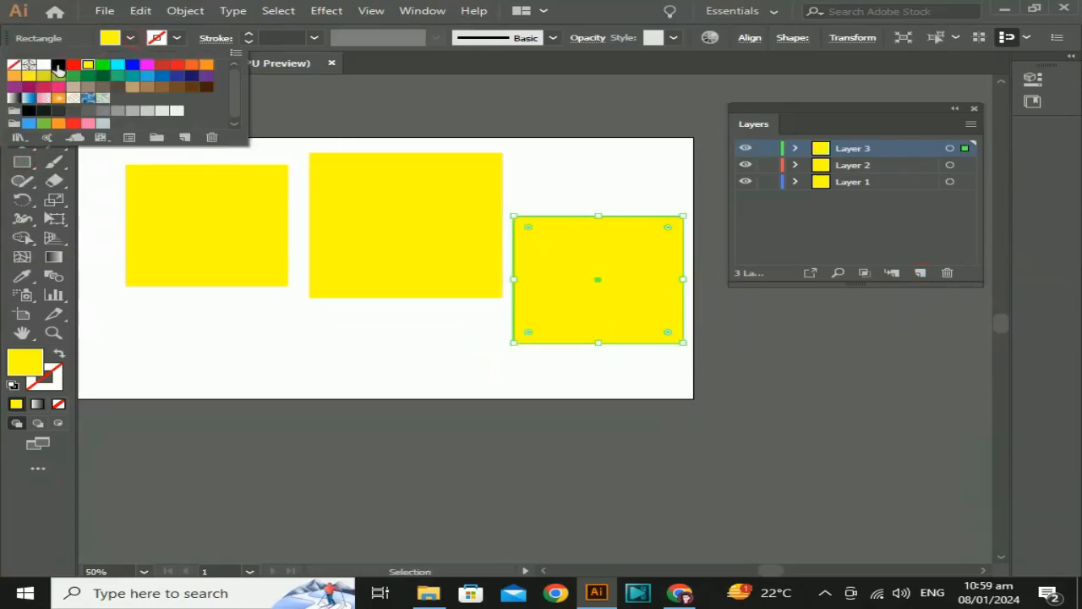
left_click(59, 65)
Fill the middle rectangle on Layer 2 with magenta and move the black rectangle up beside it.
left_click(444, 222)
left_click(441, 220)
left_click(130, 38)
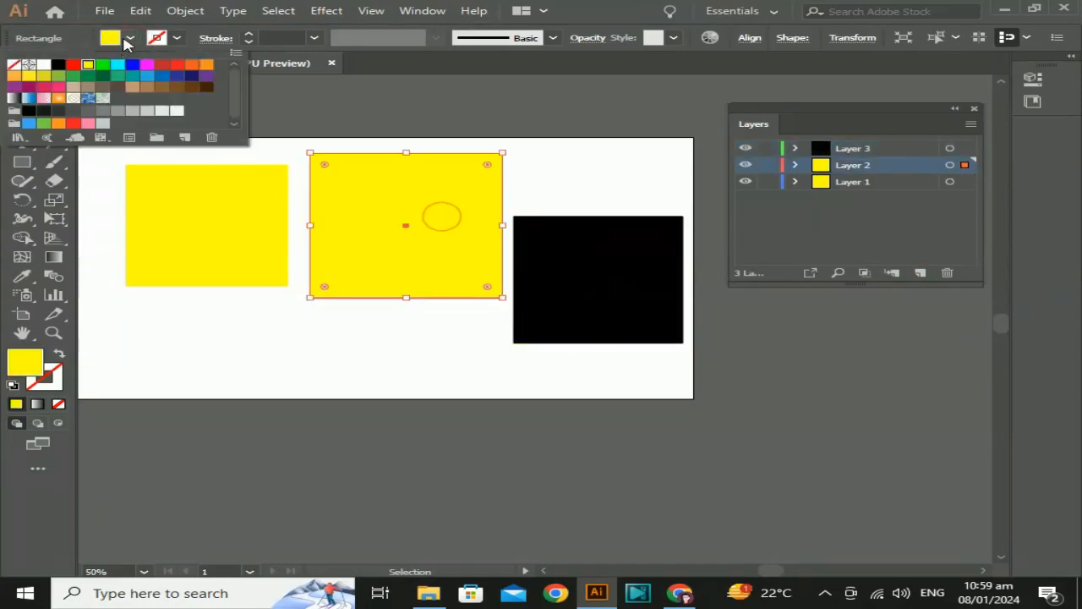
left_click(147, 64)
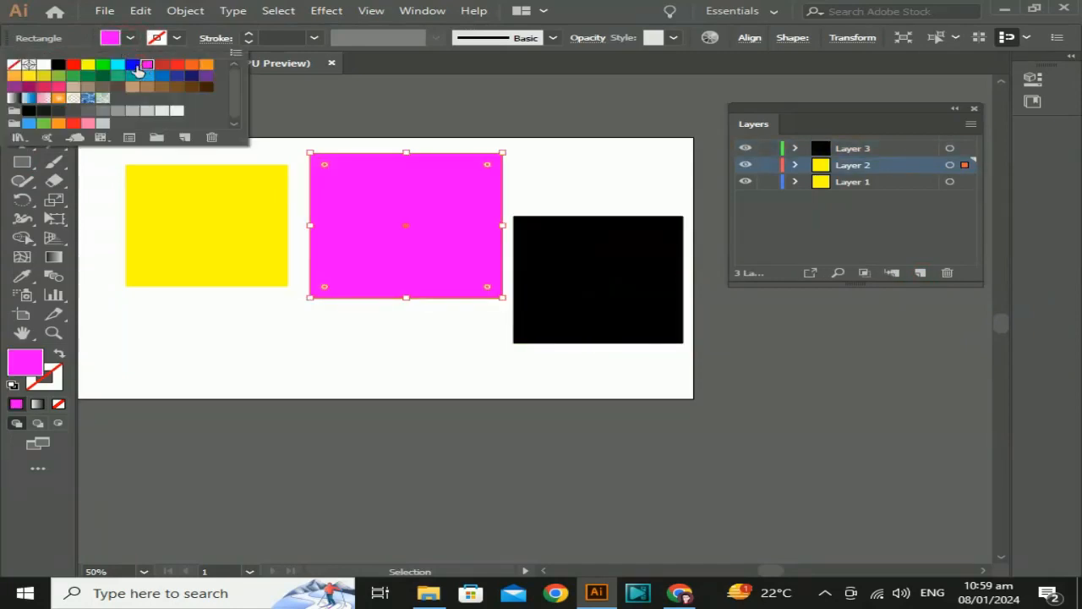
left_click(258, 314)
left_click_drag(304, 370, 405, 456)
left_click_drag(698, 394, 696, 338)
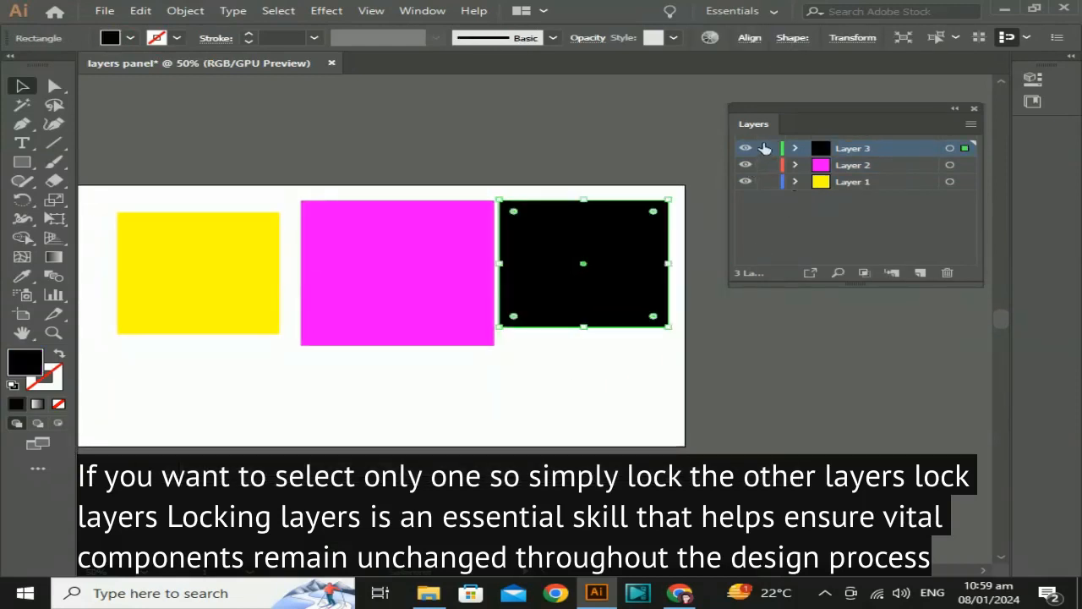
Lock Layer 1, Layer 2 and Layer 3, and unlock all three again.
left_click(769, 148)
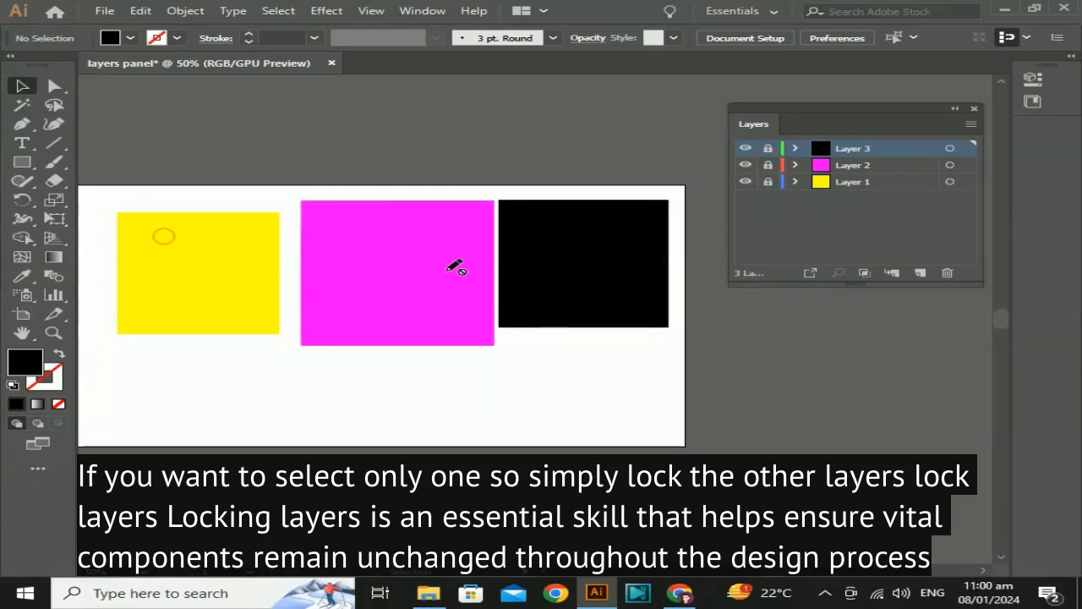
left_click(768, 180)
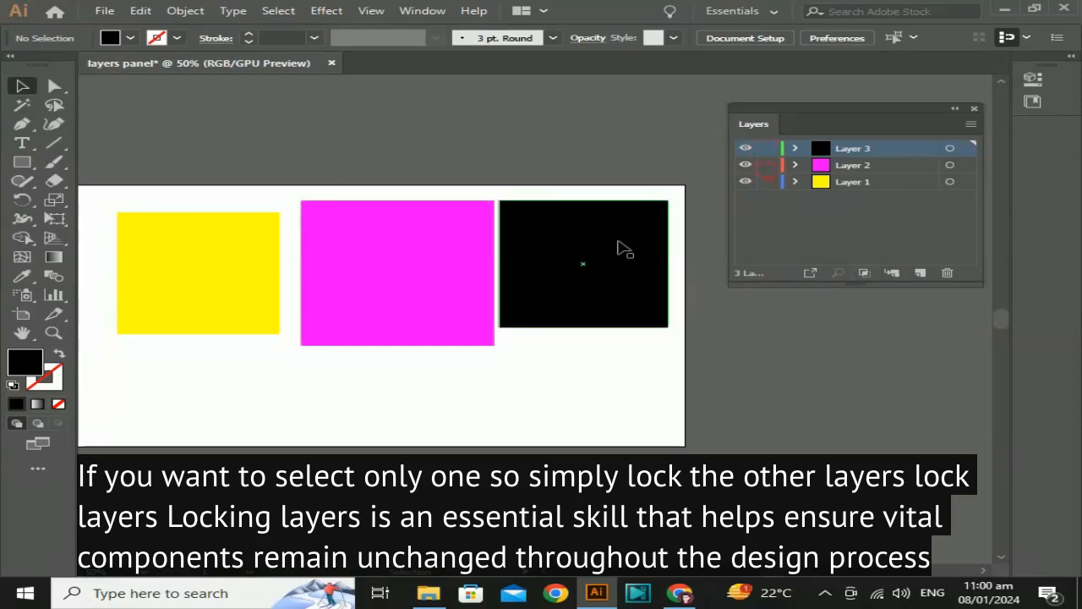
Reposition the black rectangle near the artboard's upper right, shift the magenta rectangle downward, and select the magenta one.
left_click_drag(609, 243, 621, 164)
left_click_drag(438, 244, 425, 292)
left_click_drag(590, 222, 587, 291)
key("space")
left_click_drag(528, 389, 597, 394)
left_click(498, 337)
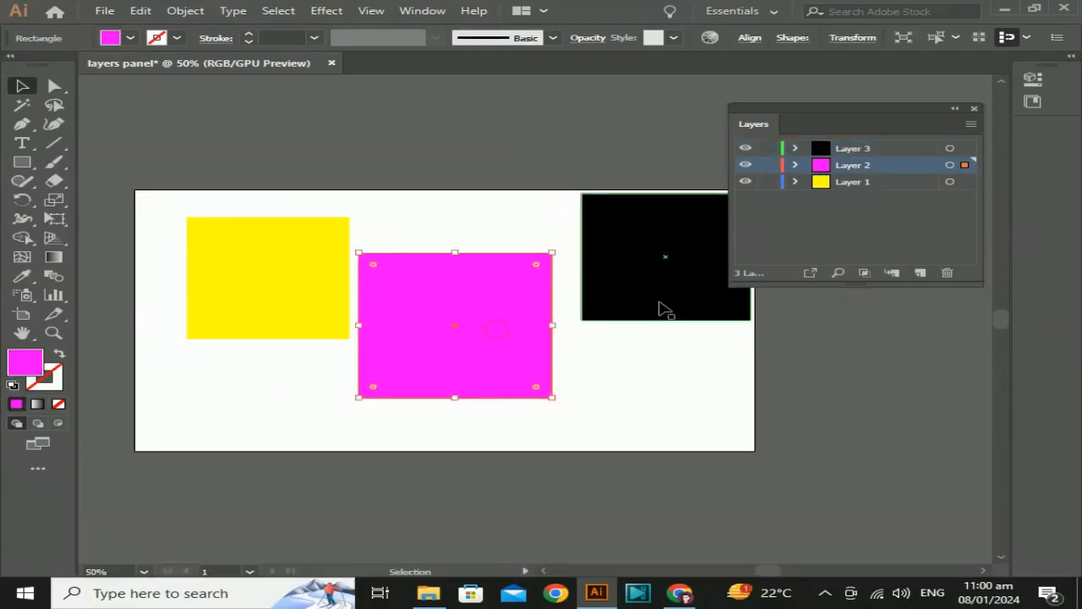
Shift the black rectangle slightly left with Layer 1 and Layer 2 locked, and nudge it down.
left_click_drag(660, 307, 644, 314)
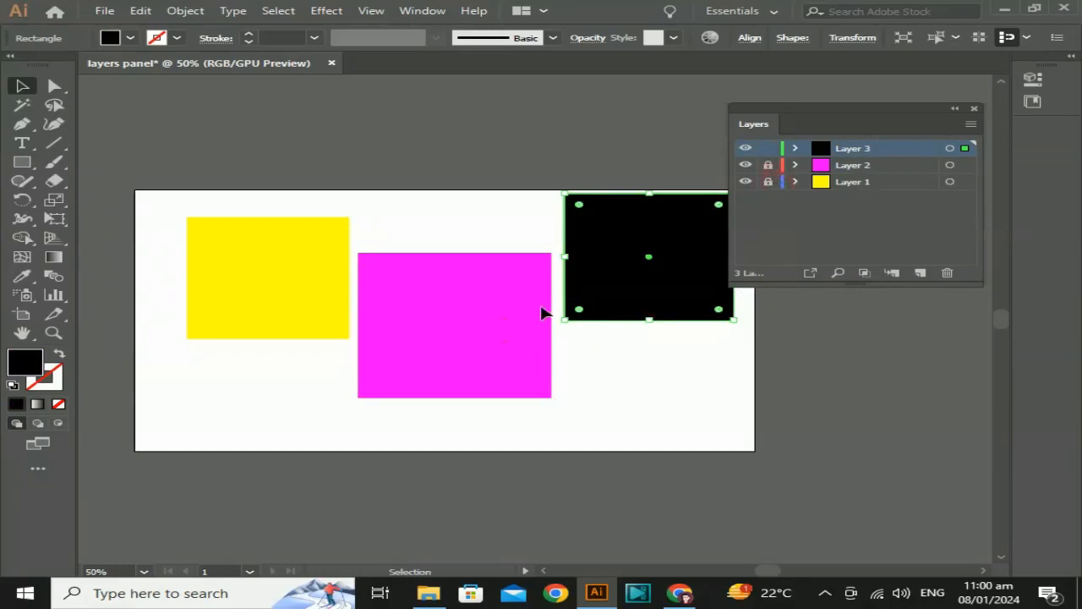
left_click(244, 251)
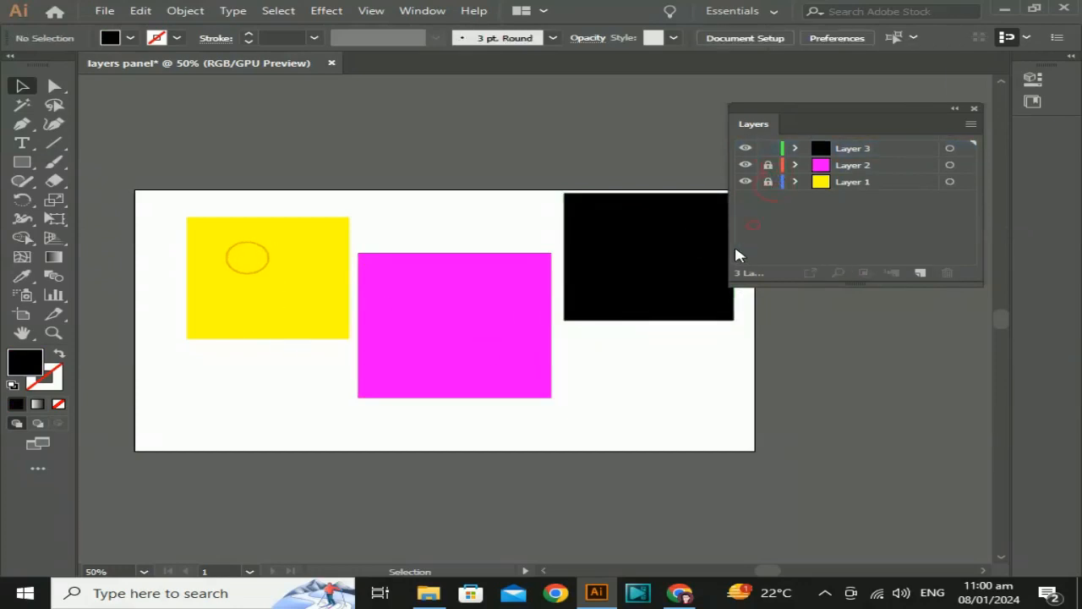
left_click_drag(648, 251, 657, 277)
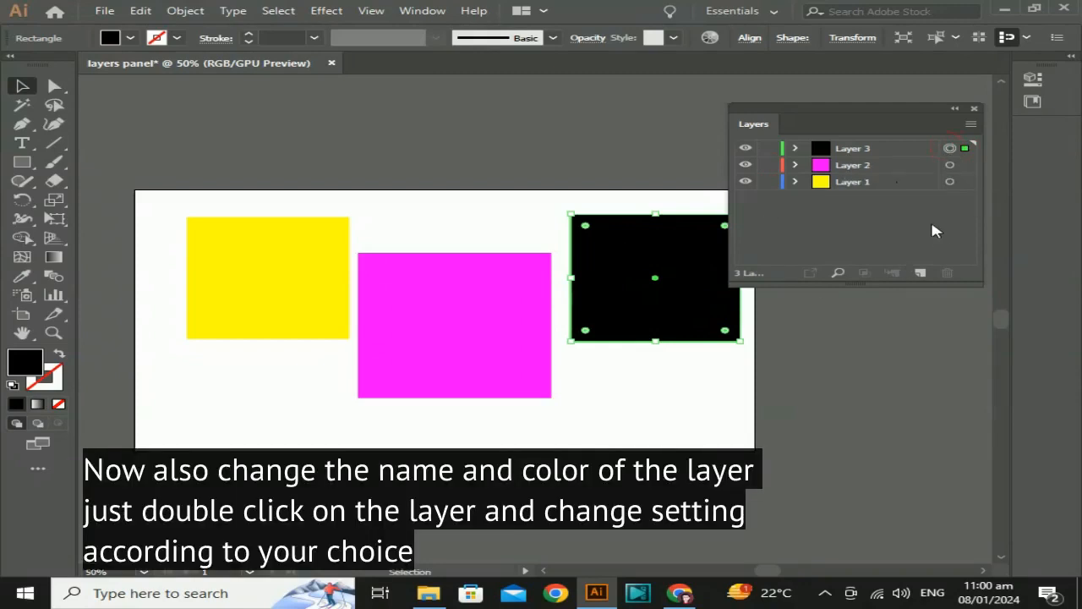
Rename Layer 3 as black and set its layer colour to blue with RGB 0, 128, 255.
double_click(886, 145)
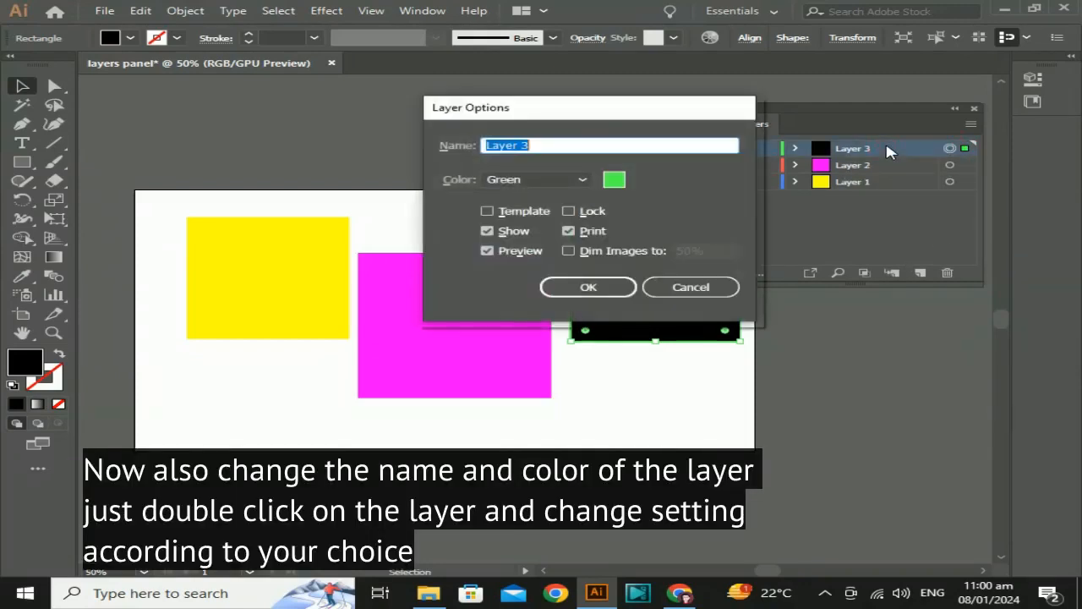
left_click_drag(663, 123, 651, 160)
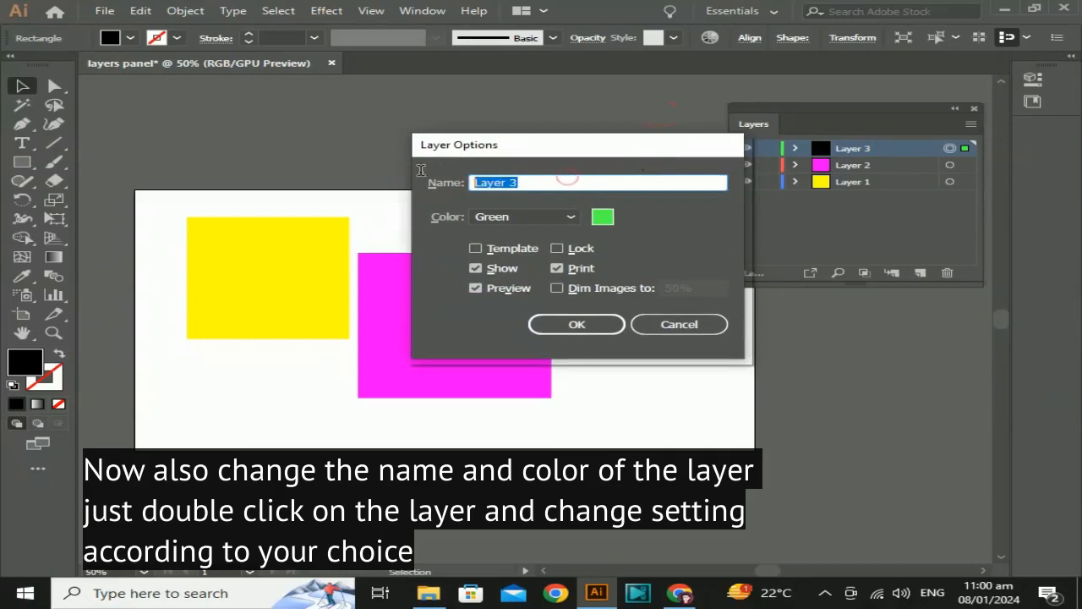
type("black")
left_click(596, 220)
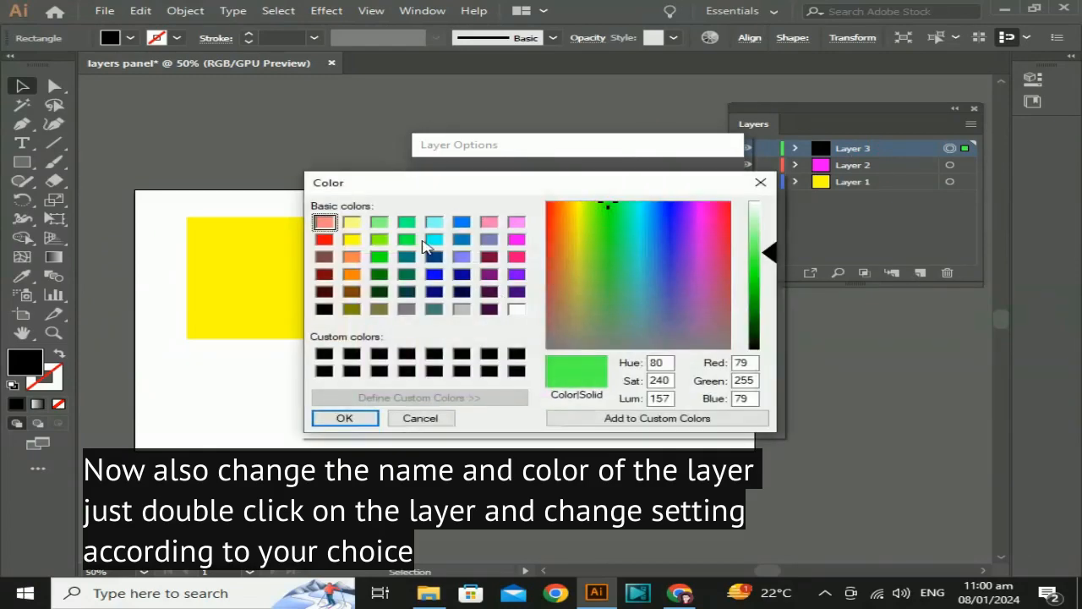
left_click(462, 224)
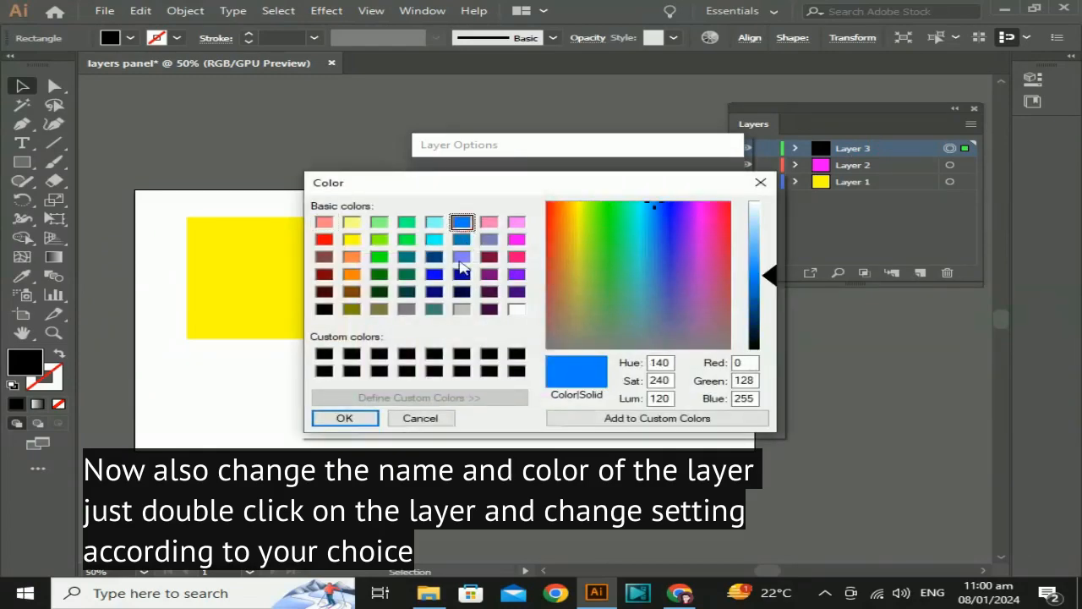
left_click(344, 417)
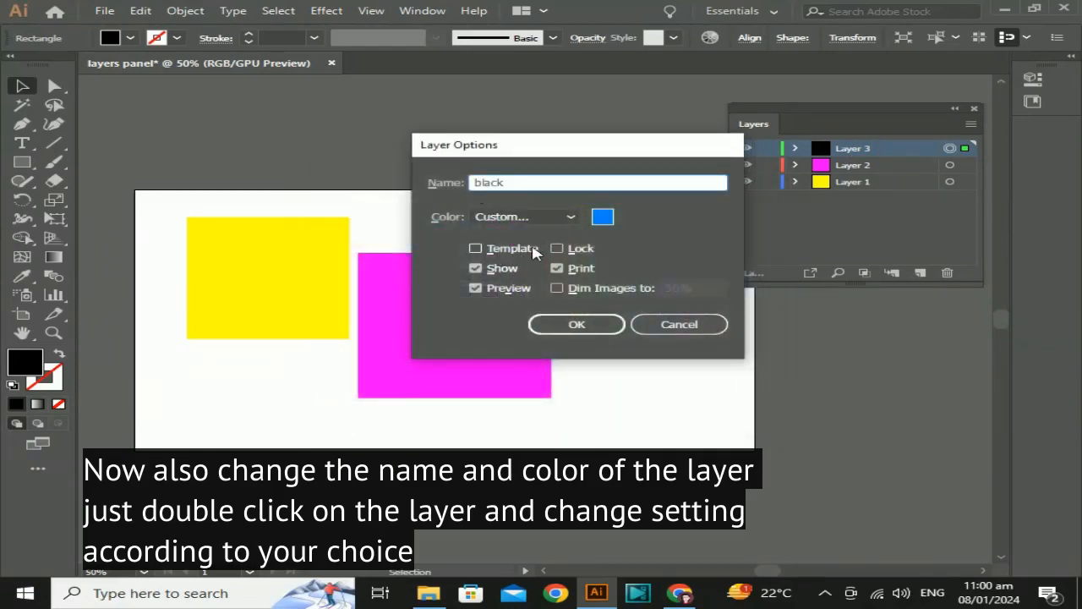
left_click(576, 324)
Select the black rectangle to check its selection outline colour, and deselect it.
left_click_drag(625, 412, 523, 410)
left_click(515, 407)
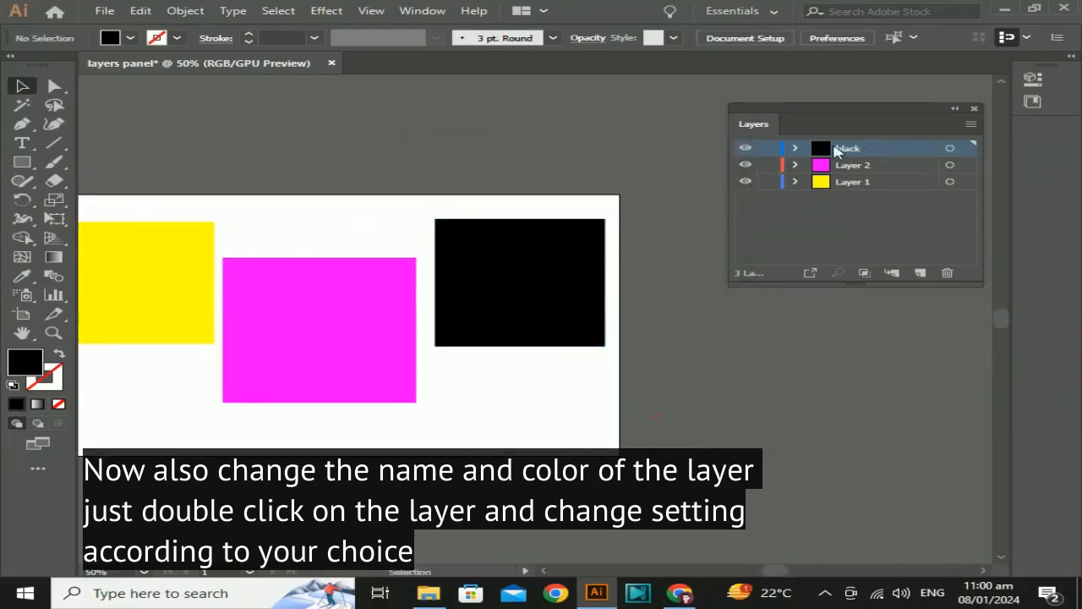
left_click(574, 292)
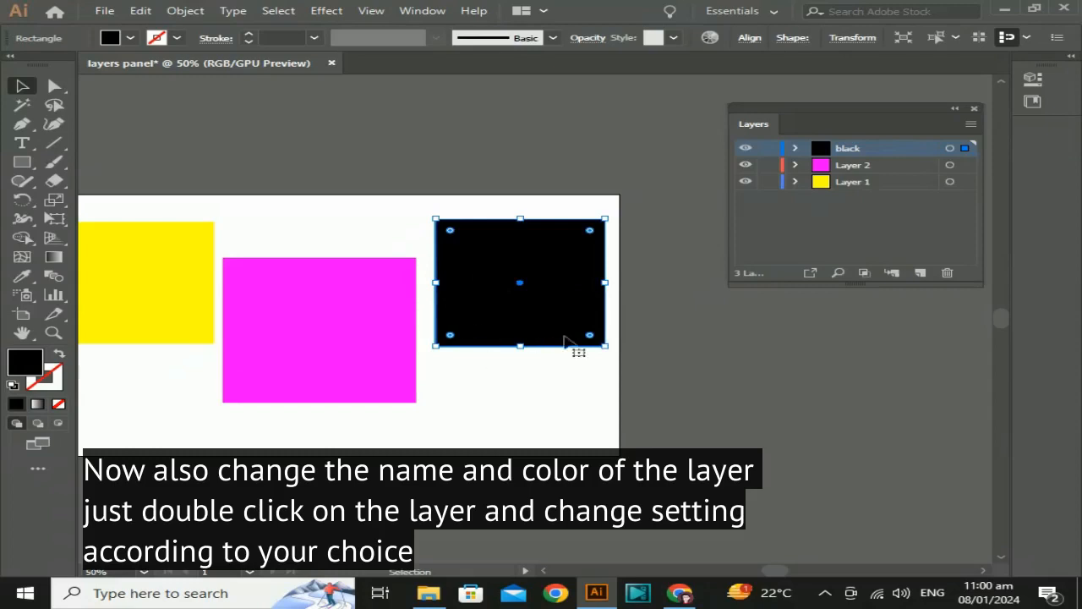
left_click(743, 307)
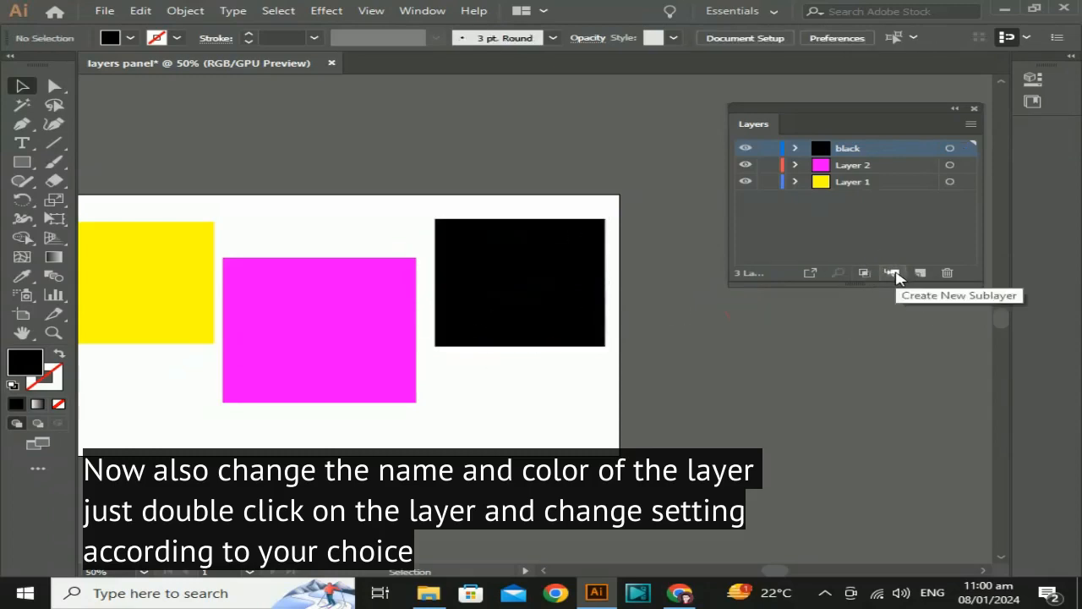
Expand the black layer to show its contents and add two new sublayers inside it.
left_click(794, 148)
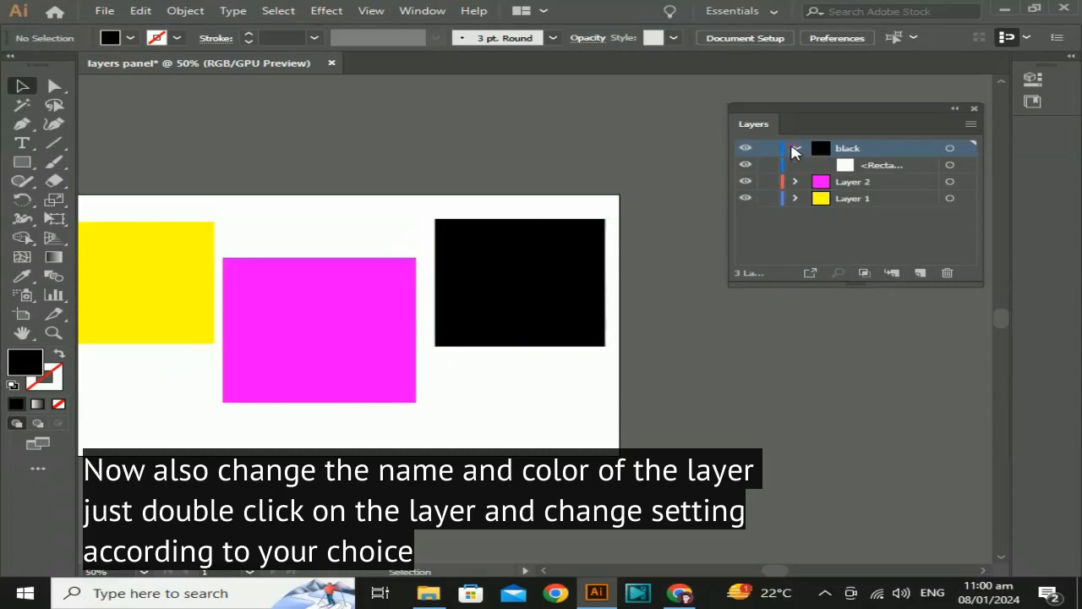
left_click(893, 274)
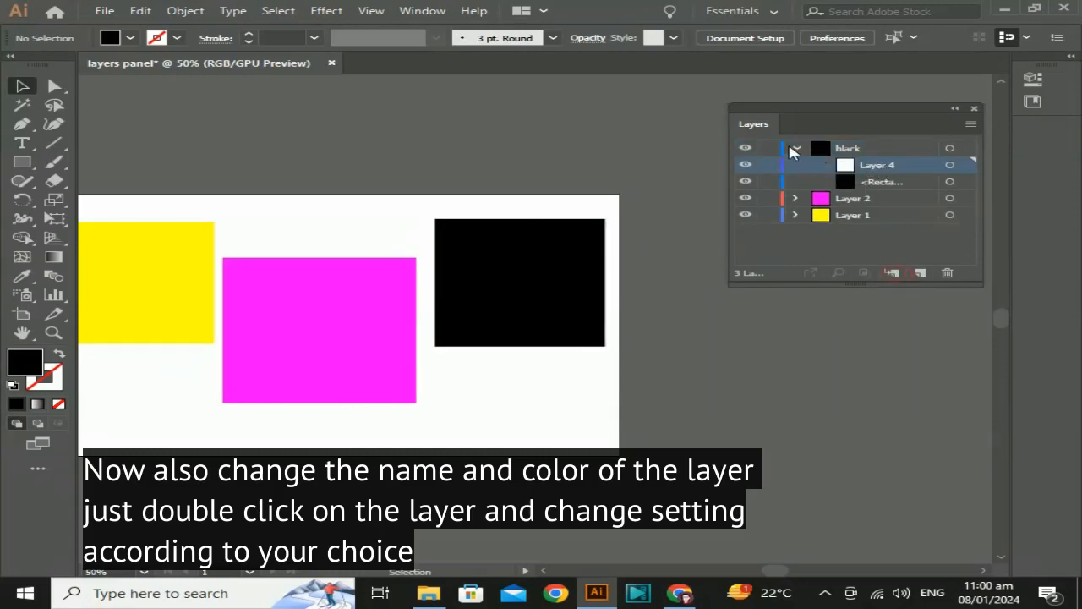
left_click(794, 149)
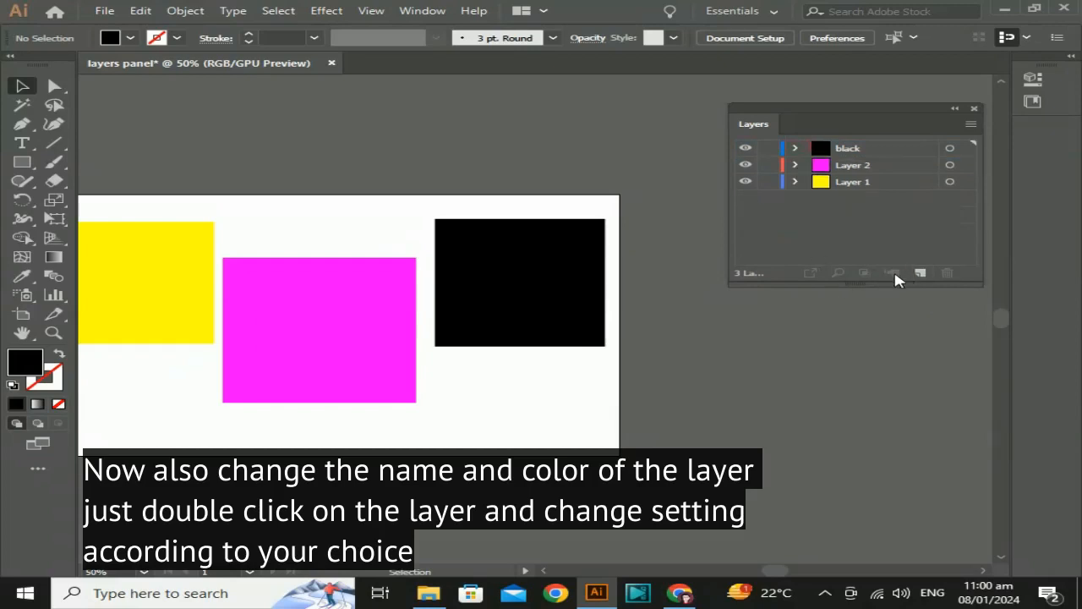
left_click(855, 152)
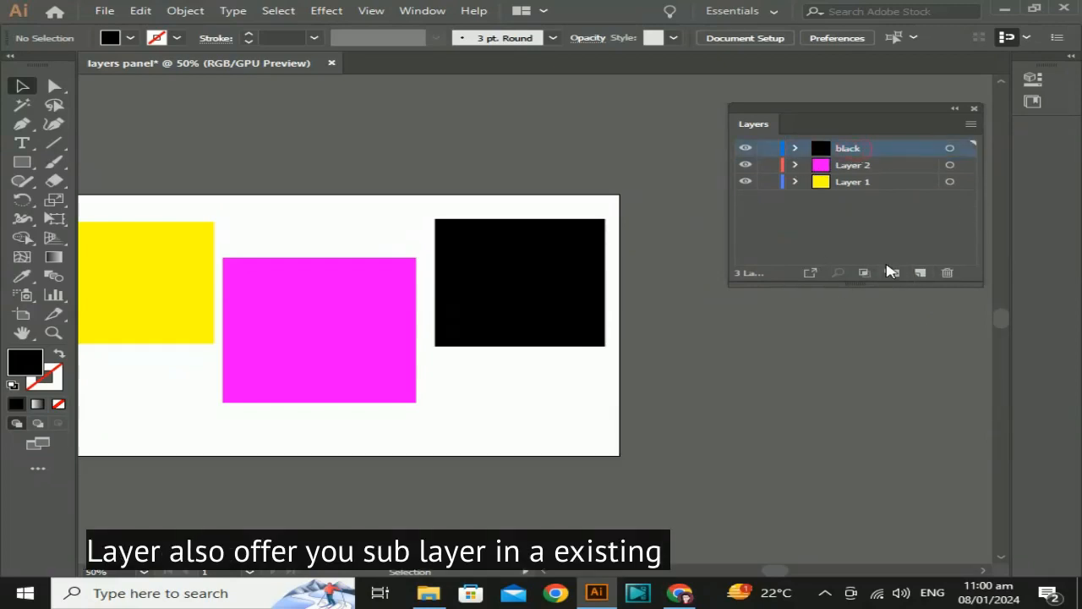
left_click(892, 273)
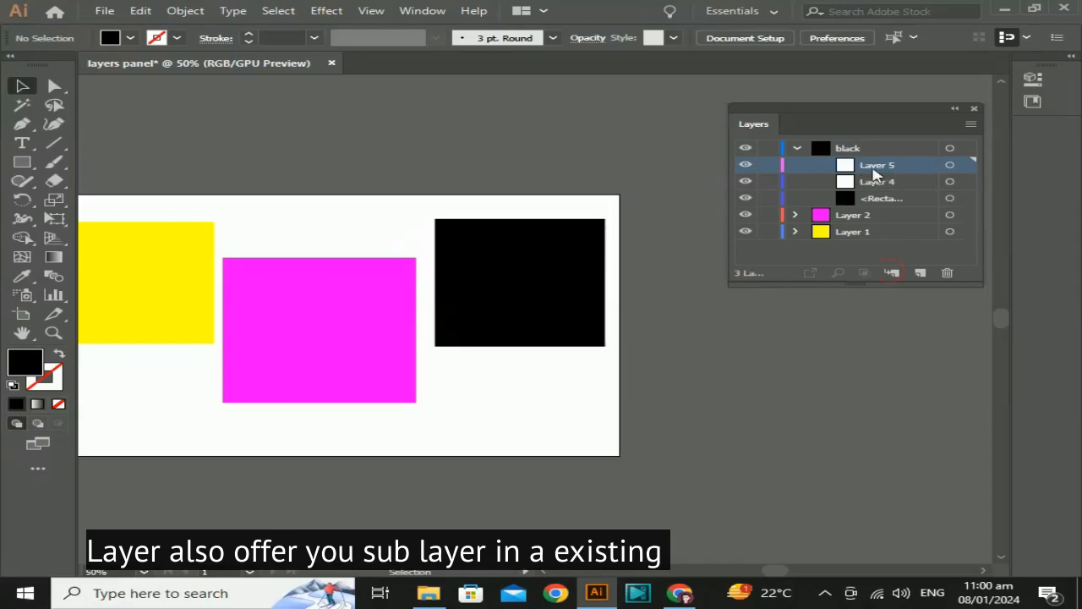
Delete both empty sublayers from the black layer and collapse it.
left_click(947, 273)
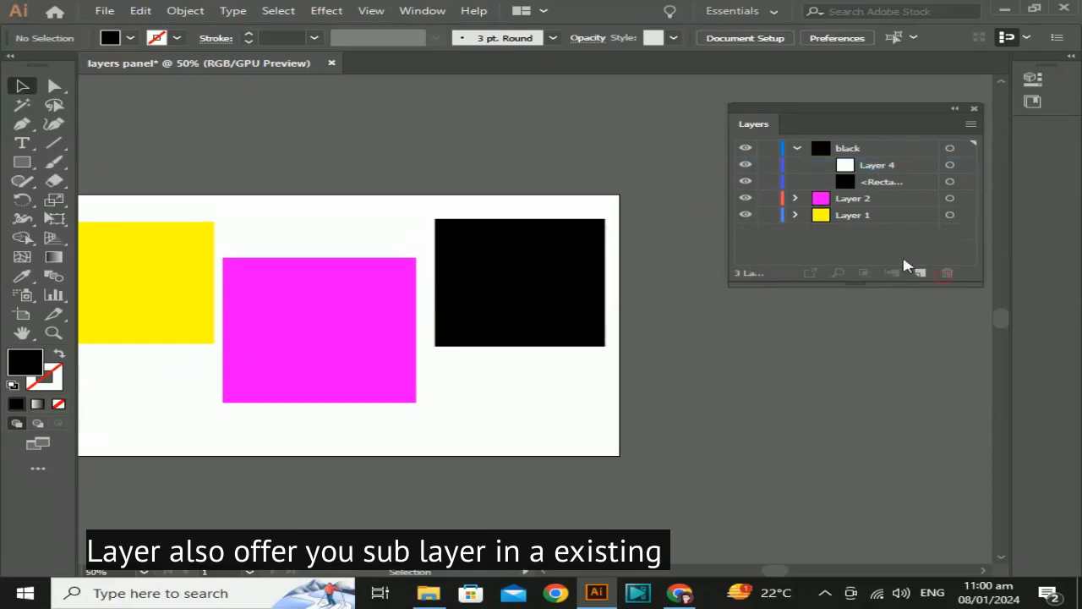
left_click(894, 167)
left_click(948, 273)
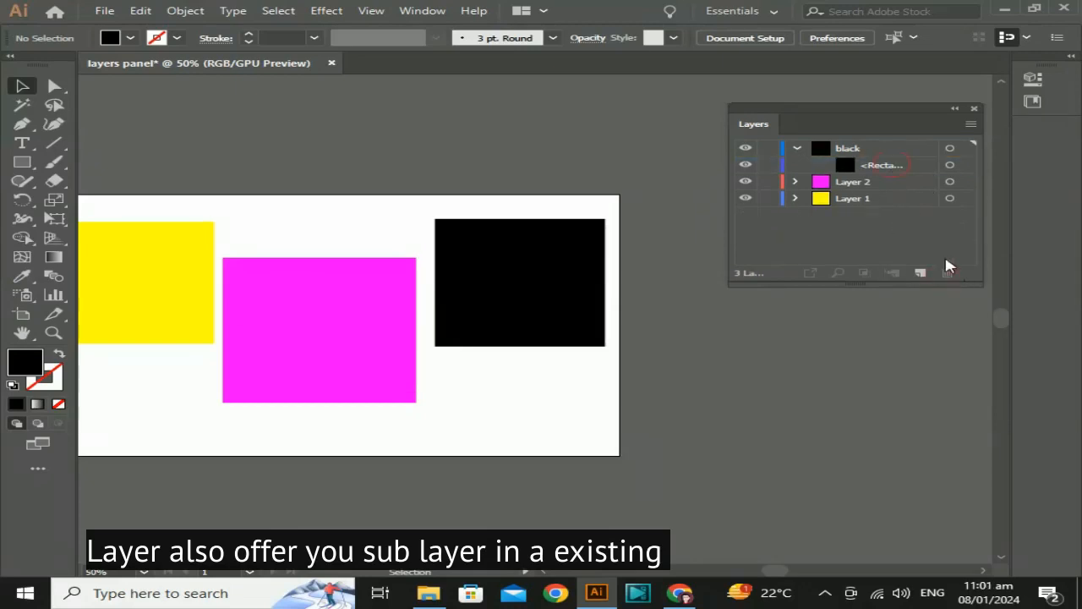
left_click(796, 149)
Draw a black rectangle on Layer 2 over the magenta one and enlarge it until only a narrow magenta border remains.
left_click(856, 167)
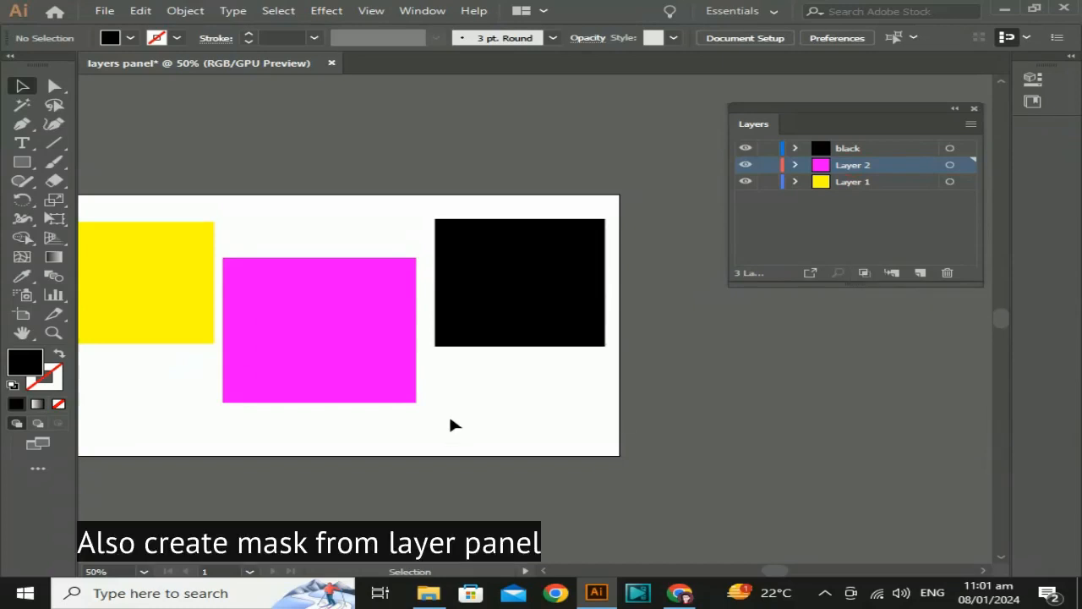
left_click_drag(448, 413, 603, 355)
left_click(22, 162)
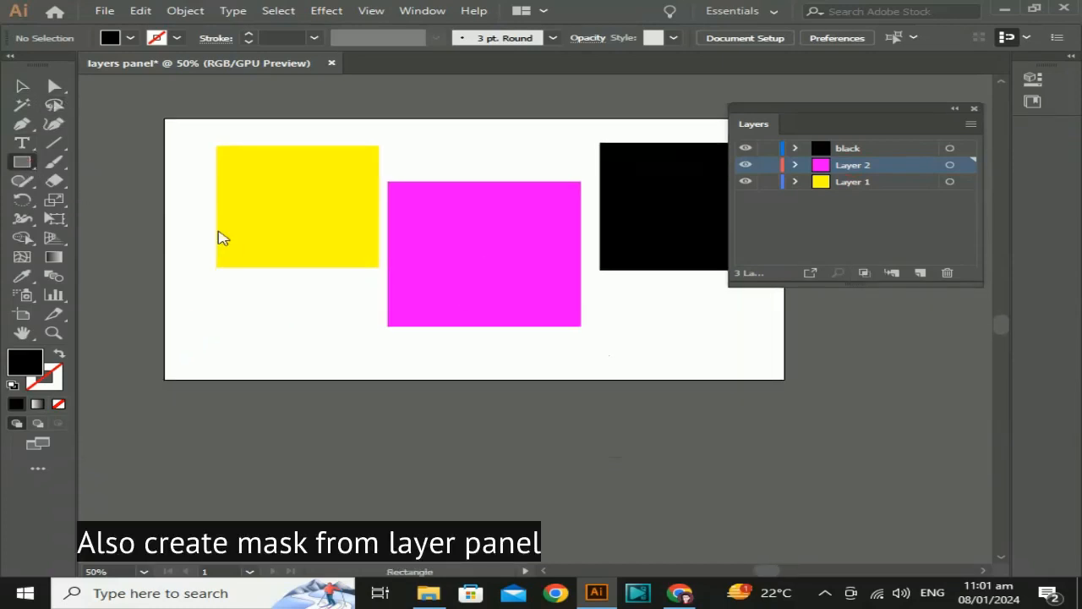
mouse_move(453, 357)
left_mouse_down()
mouse_move(560, 446)
mouse_move(498, 299)
mouse_move(493, 251)
left_mouse_up()
left_click(22, 88)
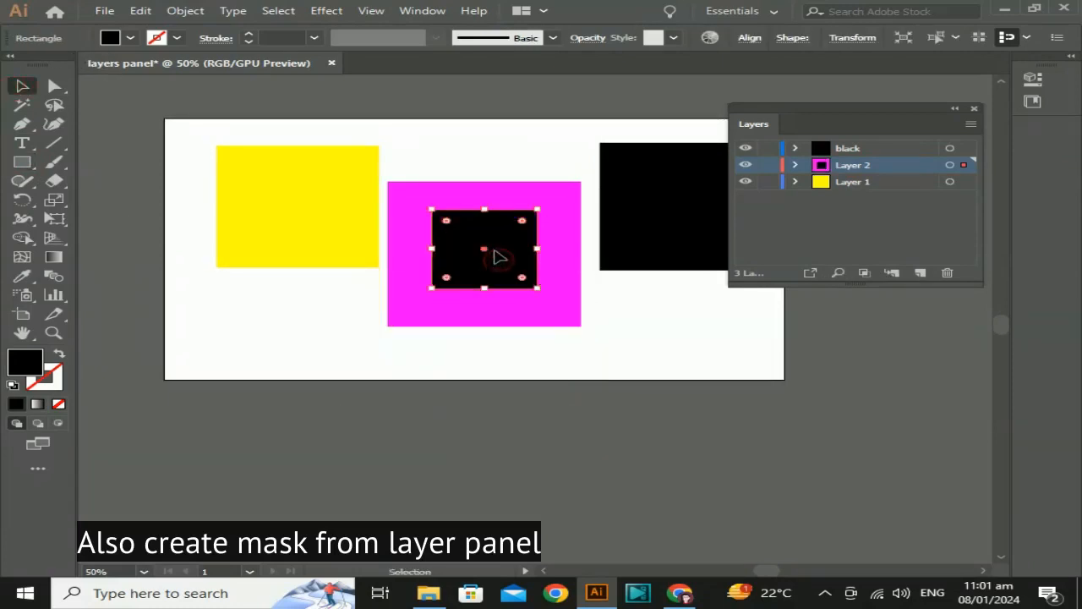
left_click(539, 285)
left_click(536, 285)
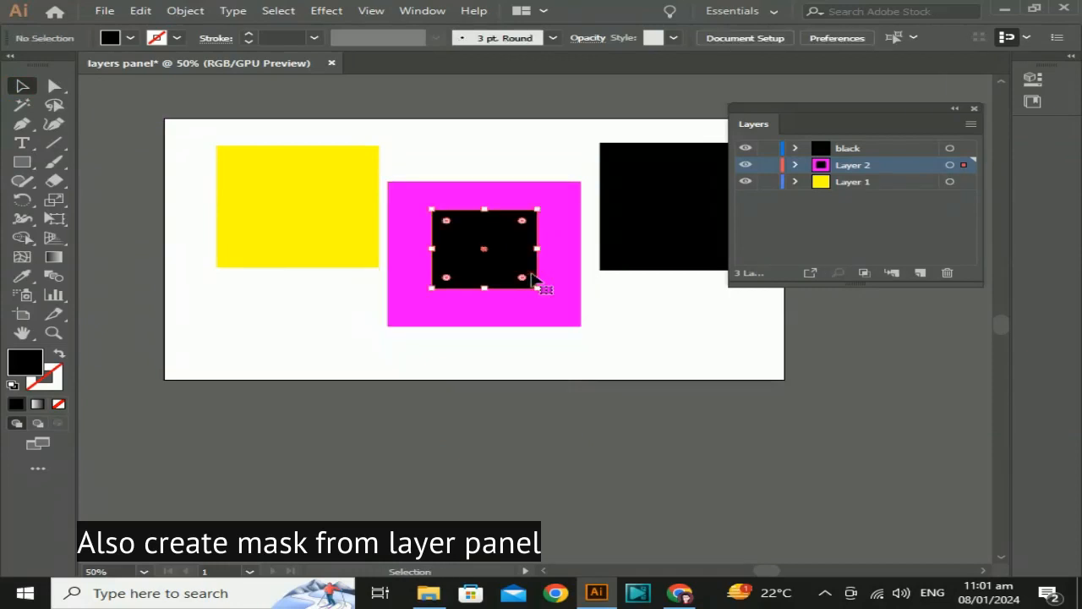
left_click_drag(537, 290, 567, 310)
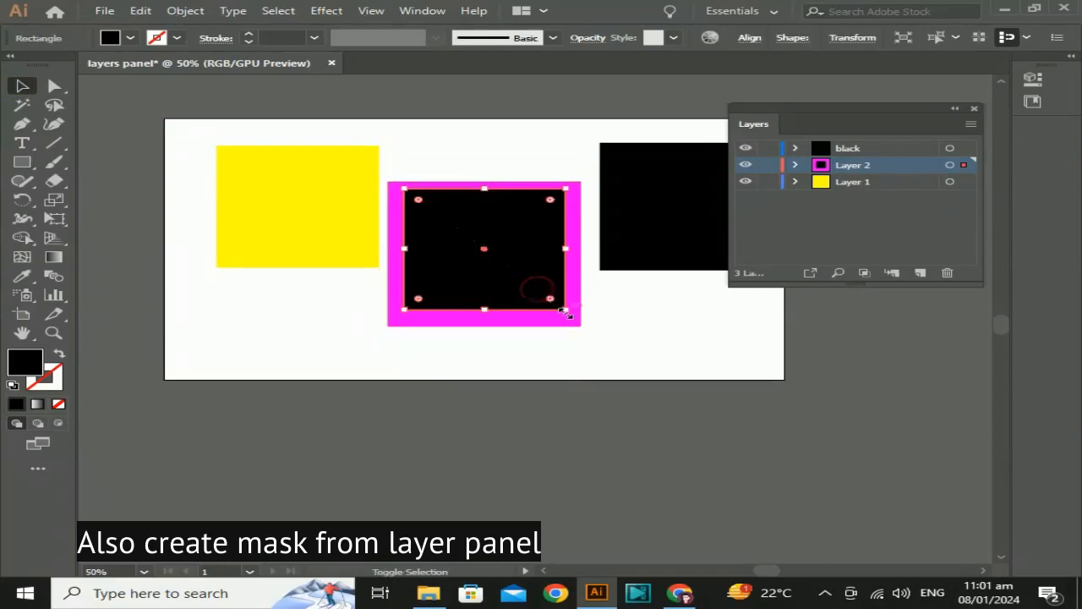
Select the magenta rectangle together with the black one on top of it, and make a clipping mask from them.
key("space")
left_click_drag(644, 336, 650, 363)
left_click_drag(484, 295, 486, 301)
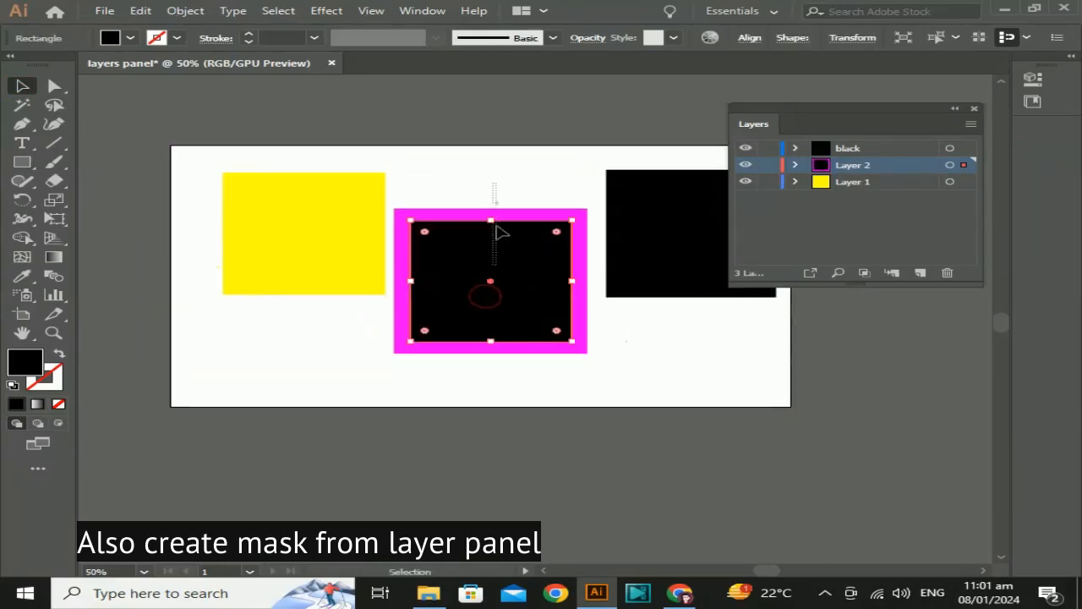
left_click(497, 208, "shift")
key("ctrl+7")
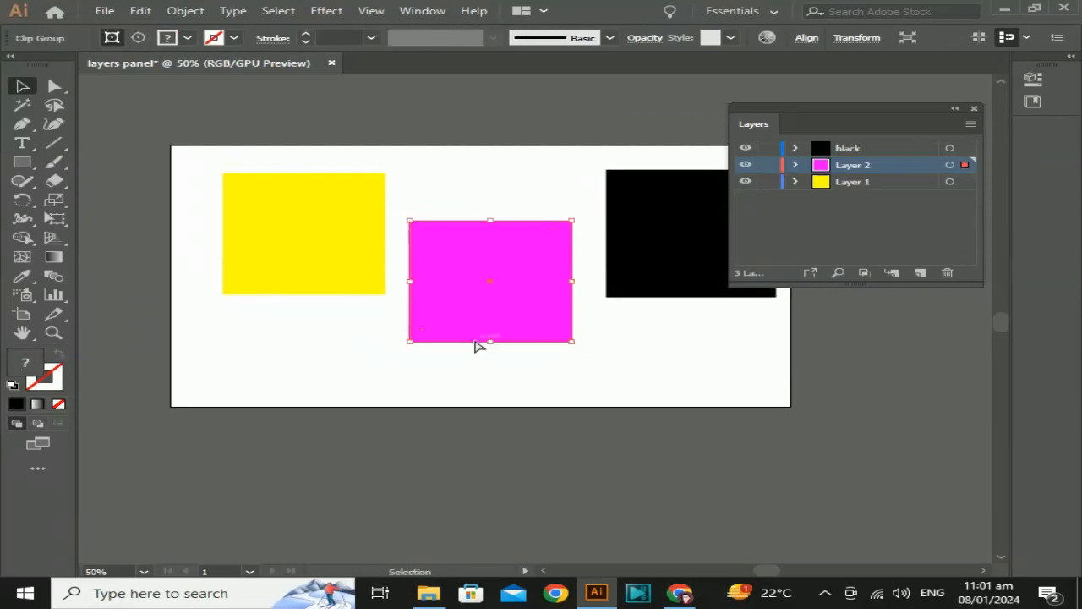
left_click(575, 366)
Select the magenta clip group and toggle the clipping mask for Layer 2.
left_click(495, 298)
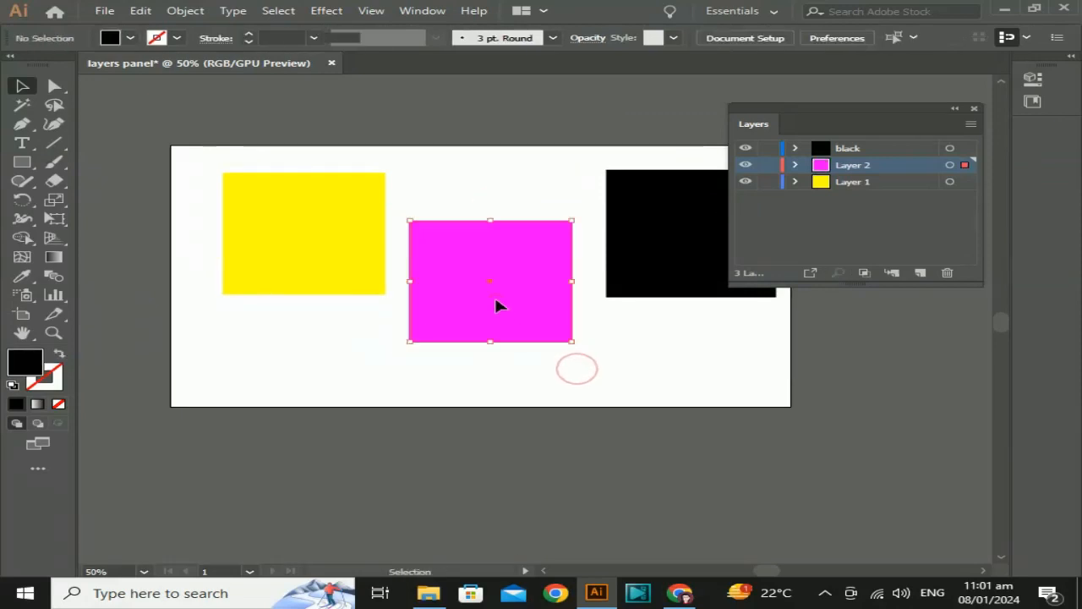
left_click(863, 274)
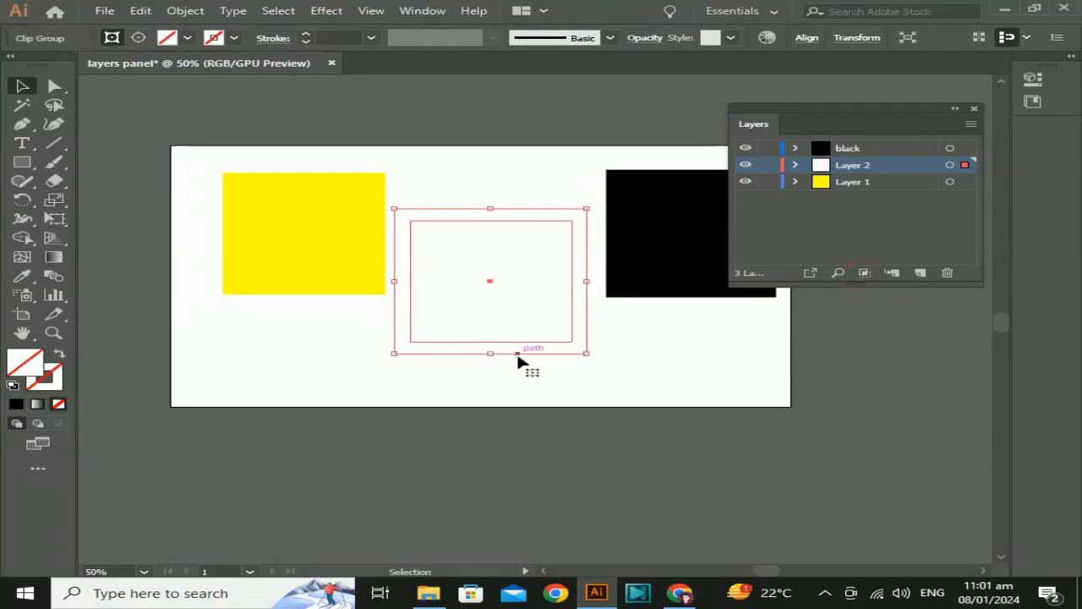
left_click(498, 365)
left_click(478, 222)
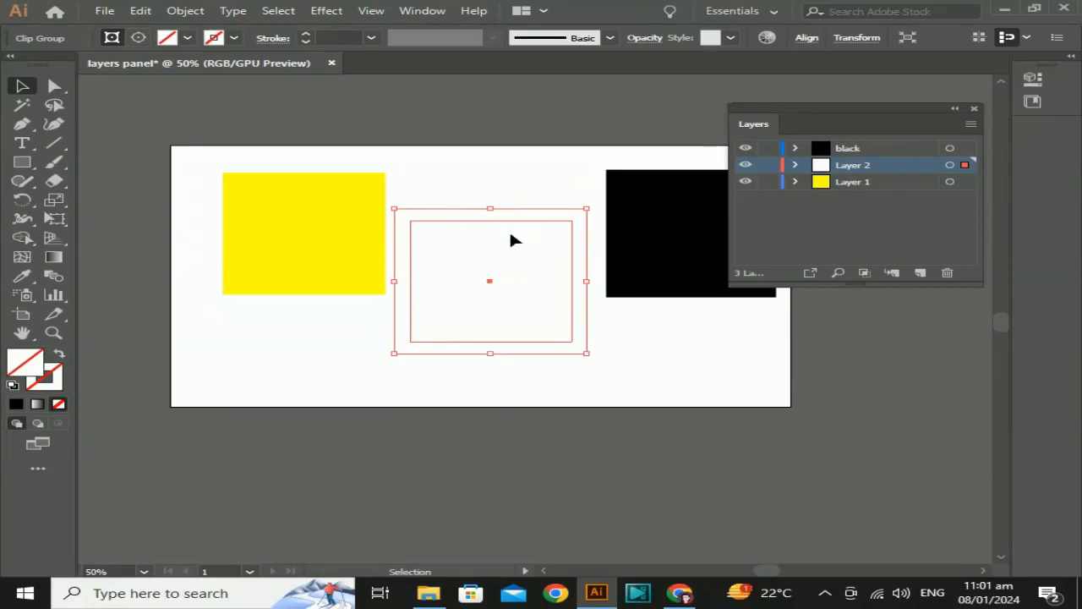
Delete the clip group from Layer 2 and move the black rectangle beside the yellow one.
left_click_drag(635, 255, 433, 256)
left_click_drag(432, 258, 428, 258)
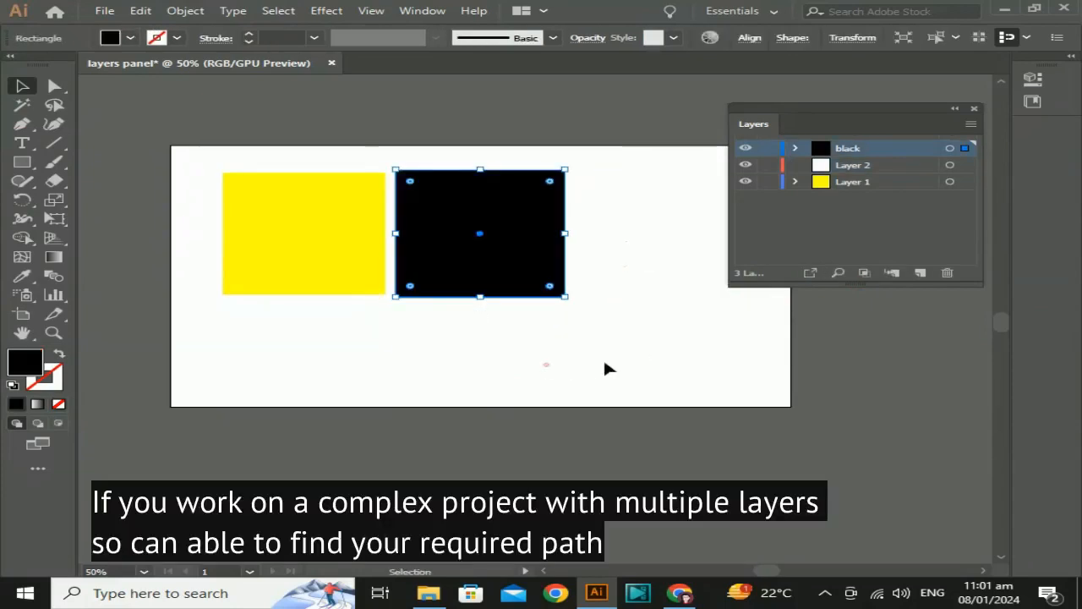
left_click(546, 364)
Select the black rectangle and locate it in the layer list, then highlight Layer 2 and locate it again.
left_click(554, 245)
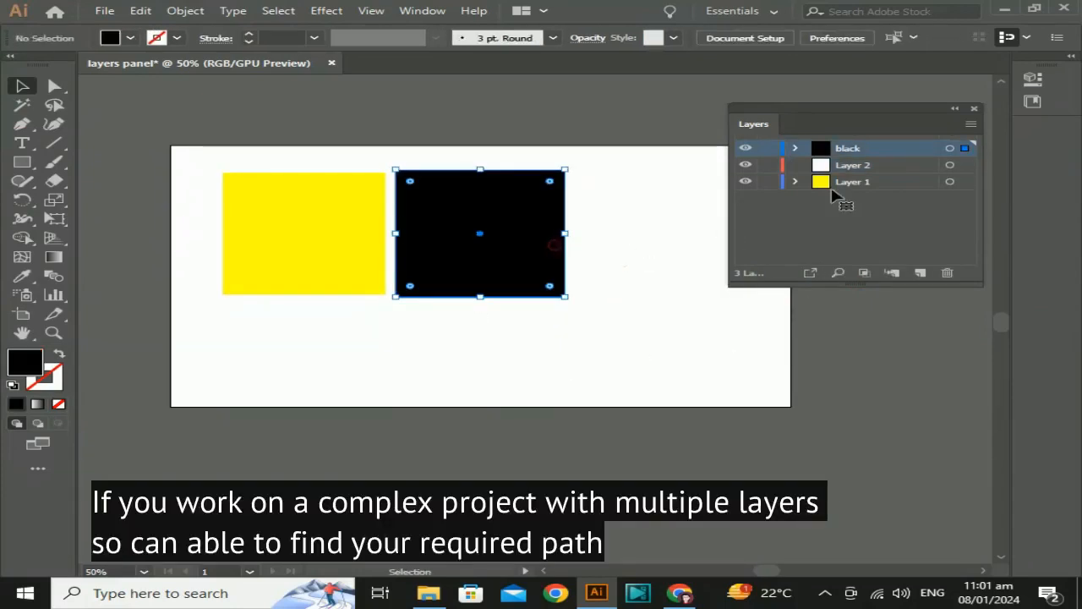
left_click(838, 271)
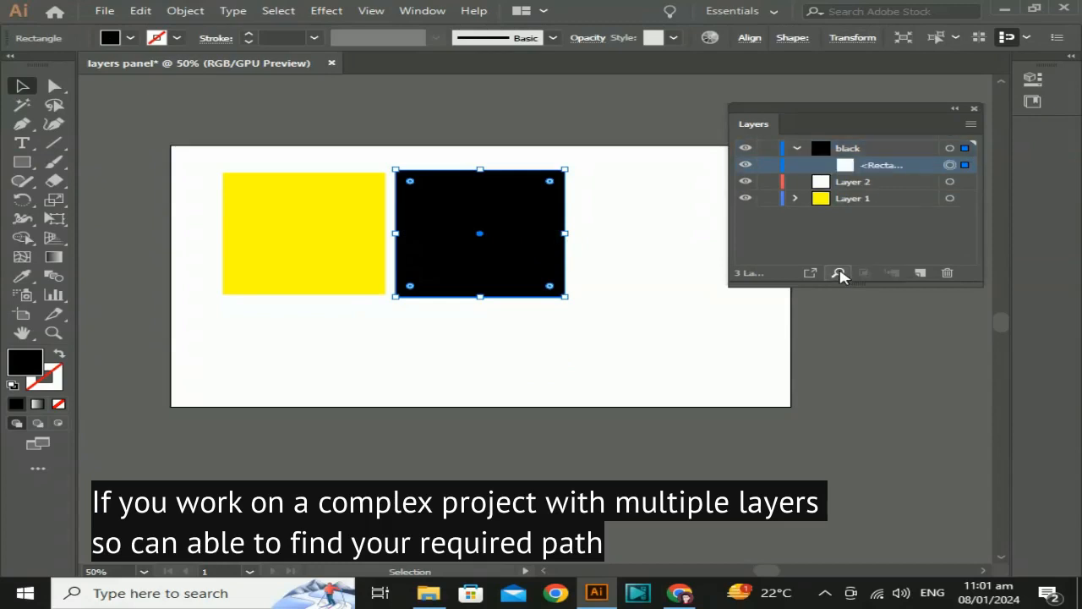
left_click(850, 182)
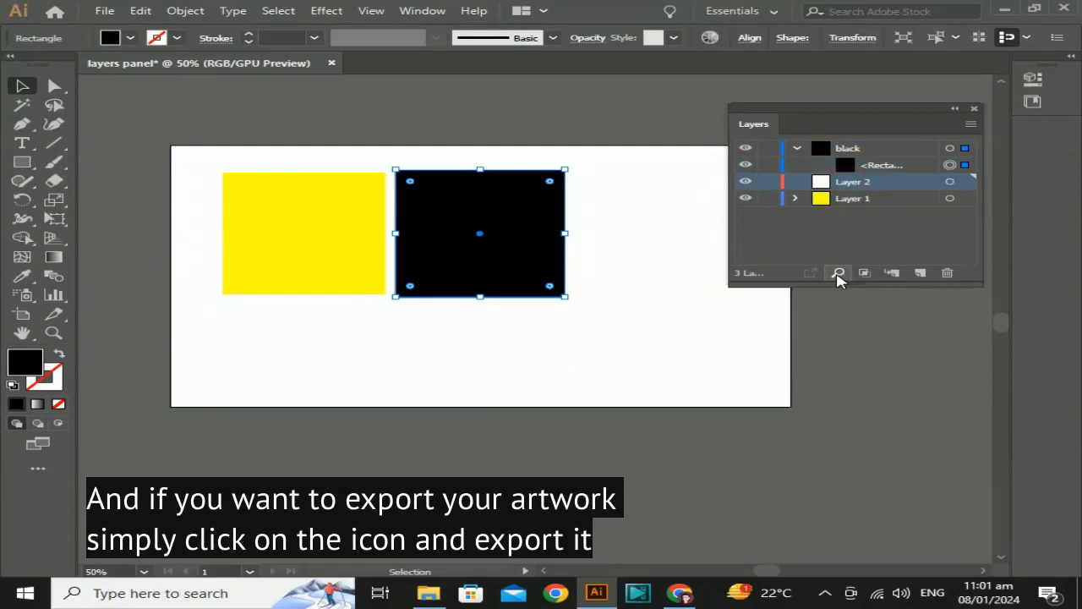
left_click(837, 275)
Collect the selected black rectangle as an export asset and start exporting it as a 1x PNG.
left_click(820, 272)
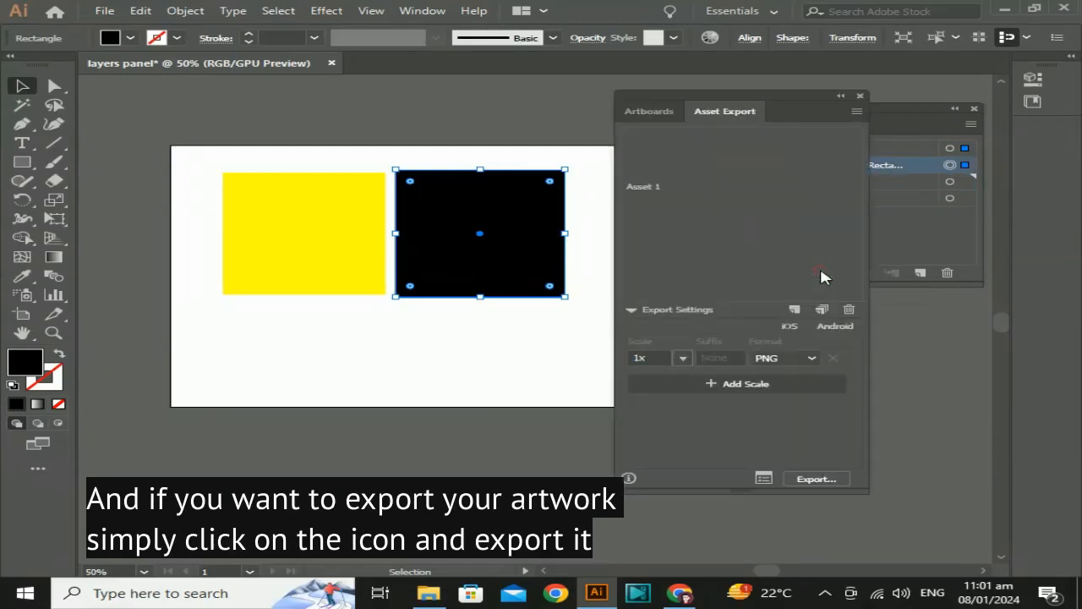
left_click_drag(792, 94, 816, 151)
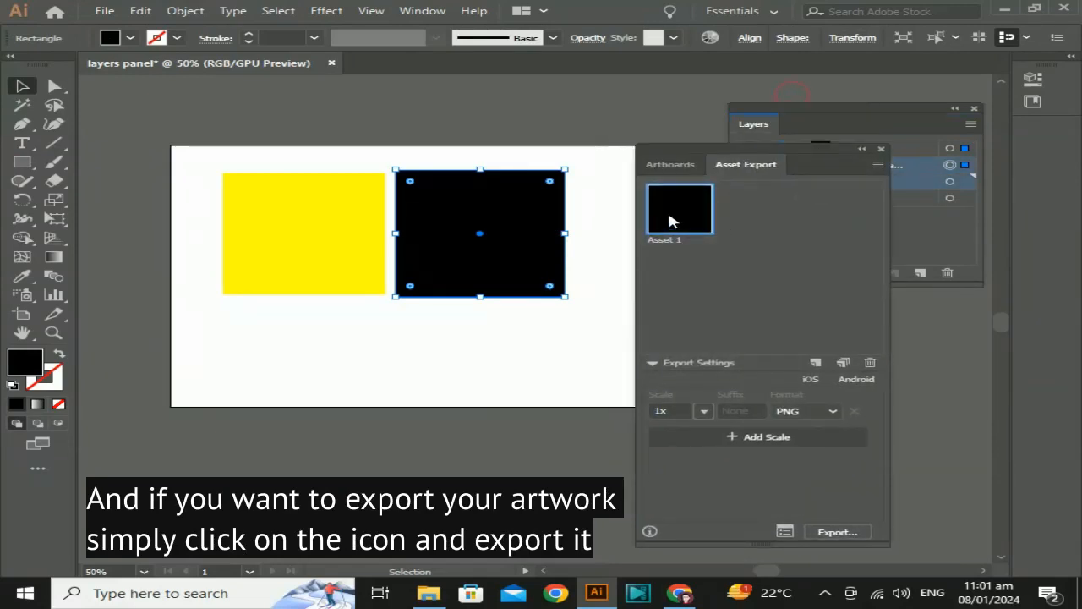
left_click(833, 533)
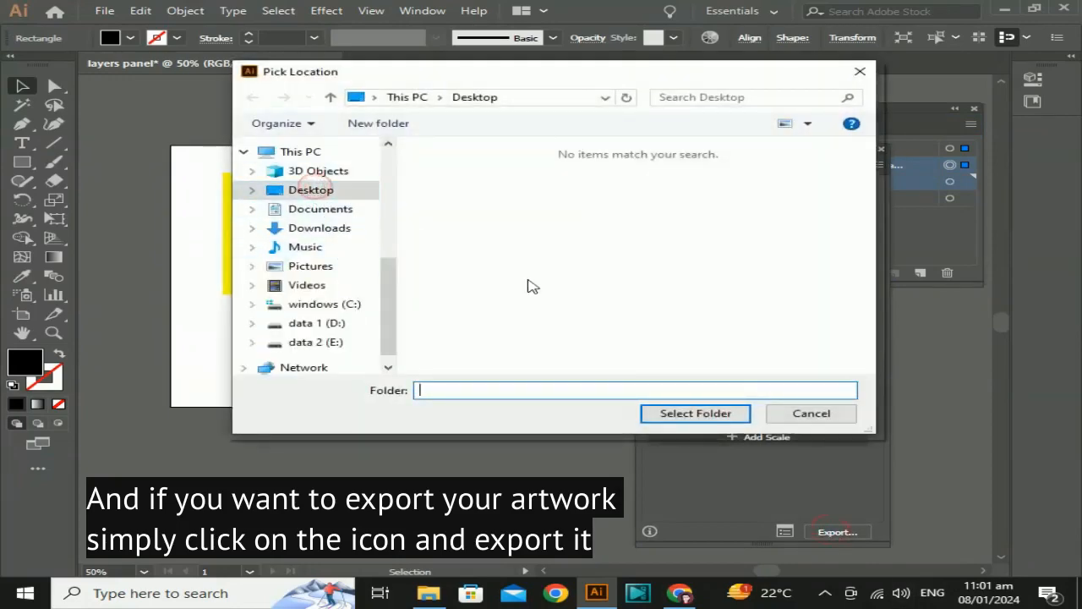
Create a folder named "layer" on the Desktop and export the black rectangle asset into it.
right_click(471, 302)
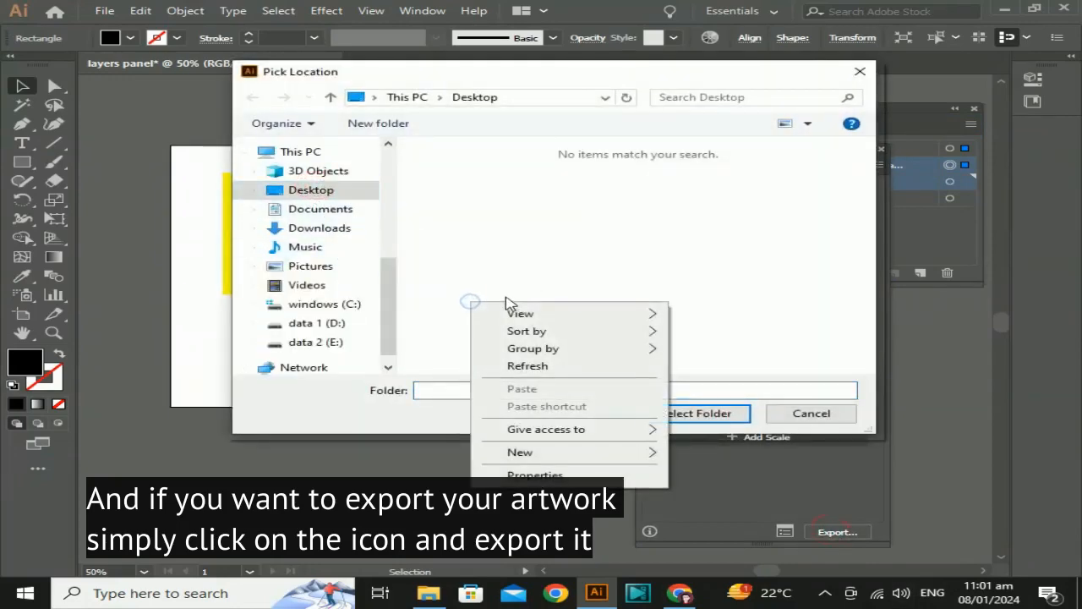
left_click(541, 452)
left_click(717, 254)
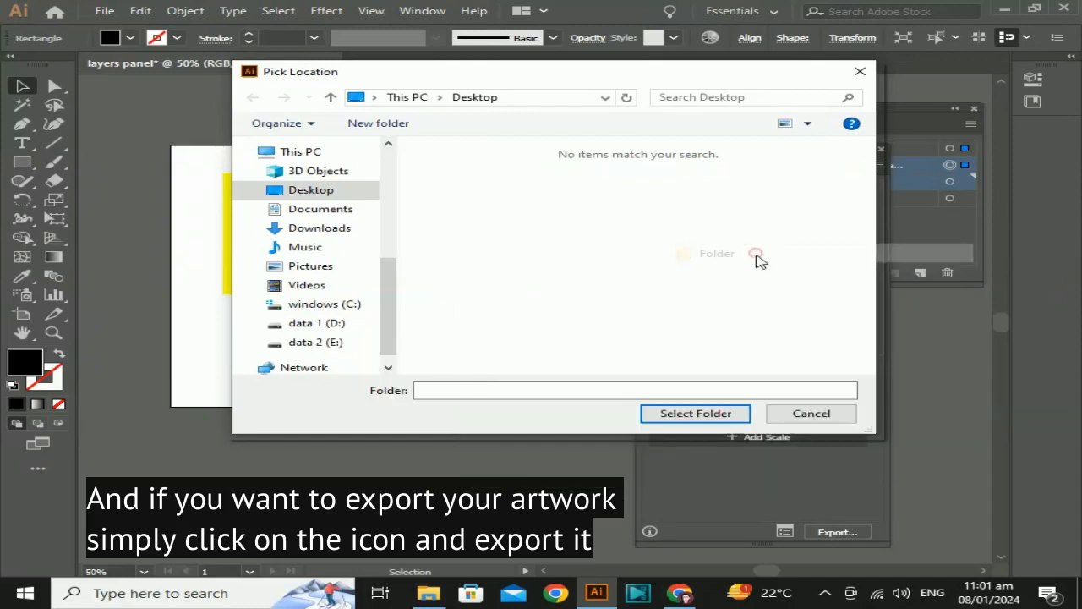
key("BackSpace")
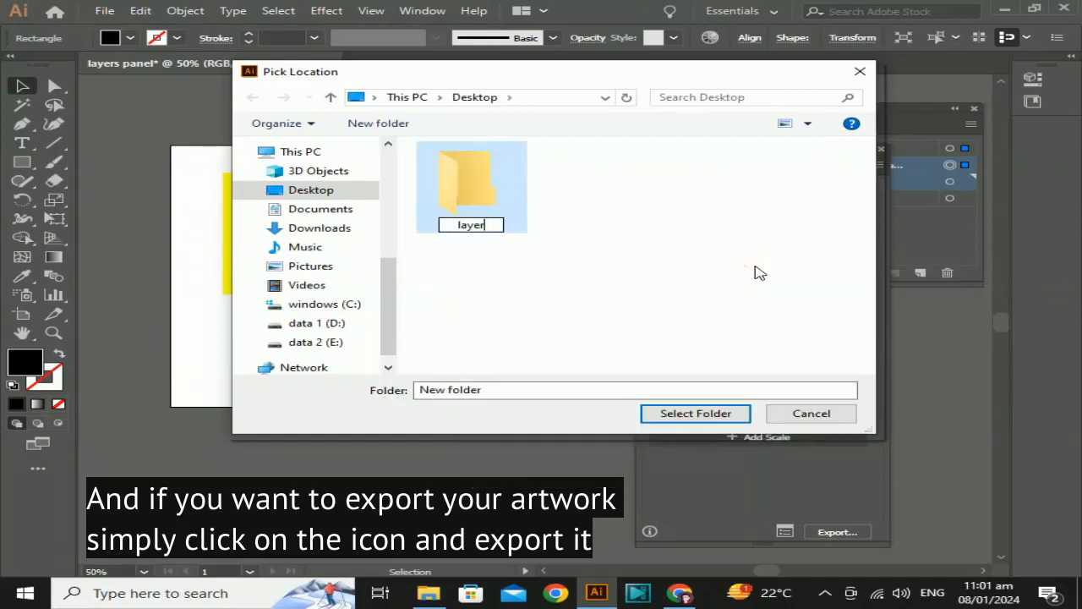
key("Return")
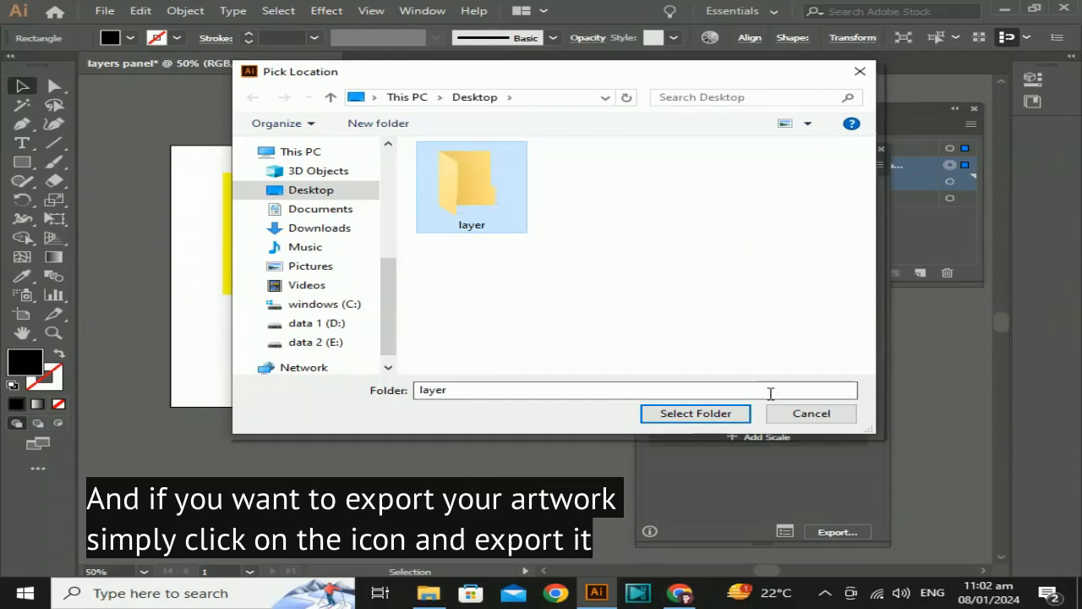
left_click(695, 413)
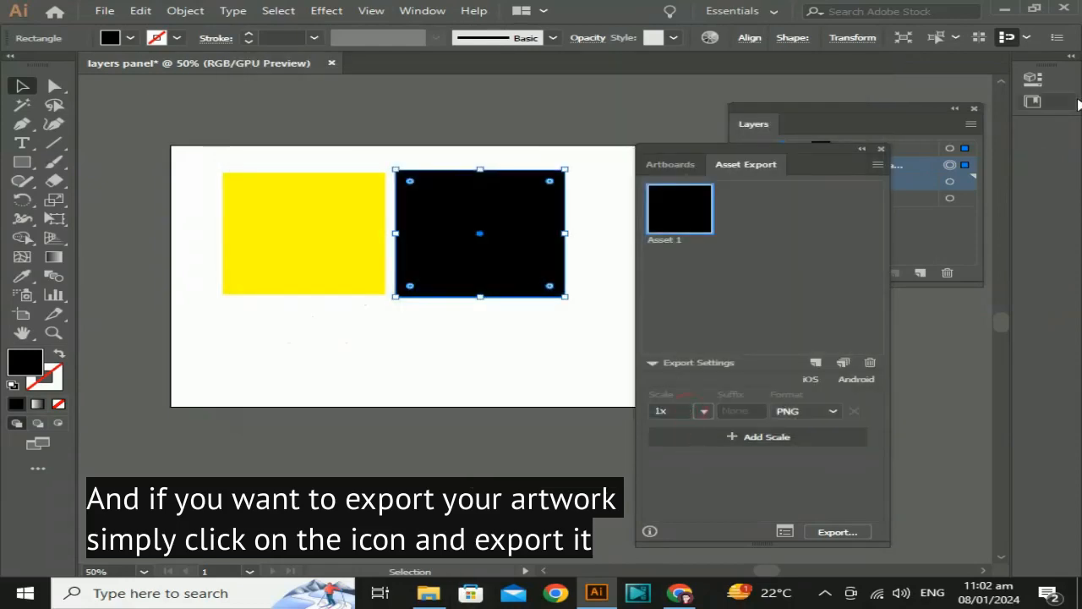
Switch to the desktop and examine the exported Asset 1 image in the 1x subfolder of the layer folder.
left_click(1005, 8)
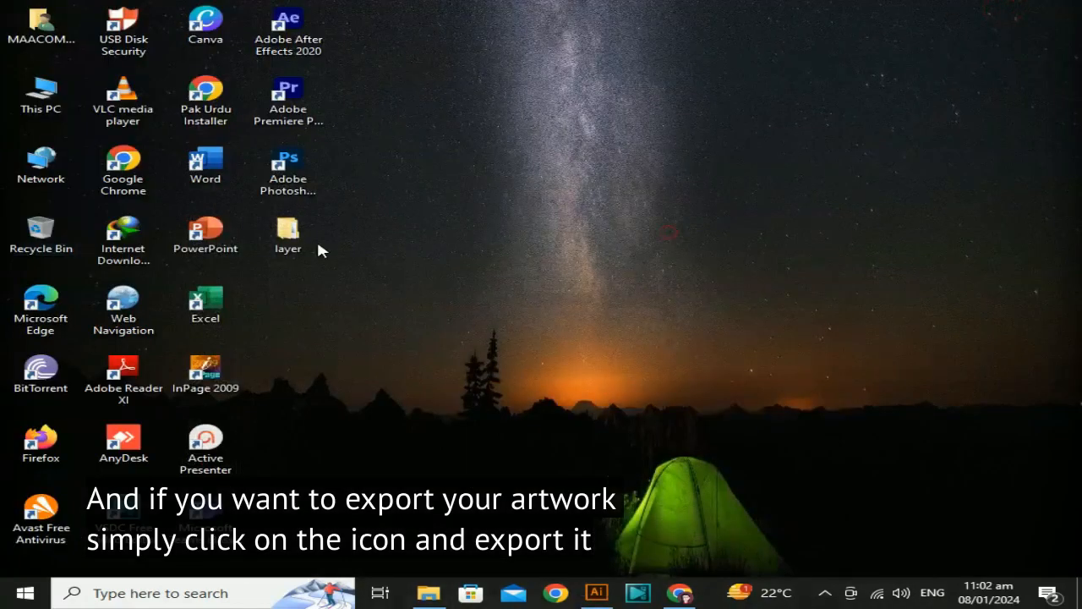
double_click(306, 242)
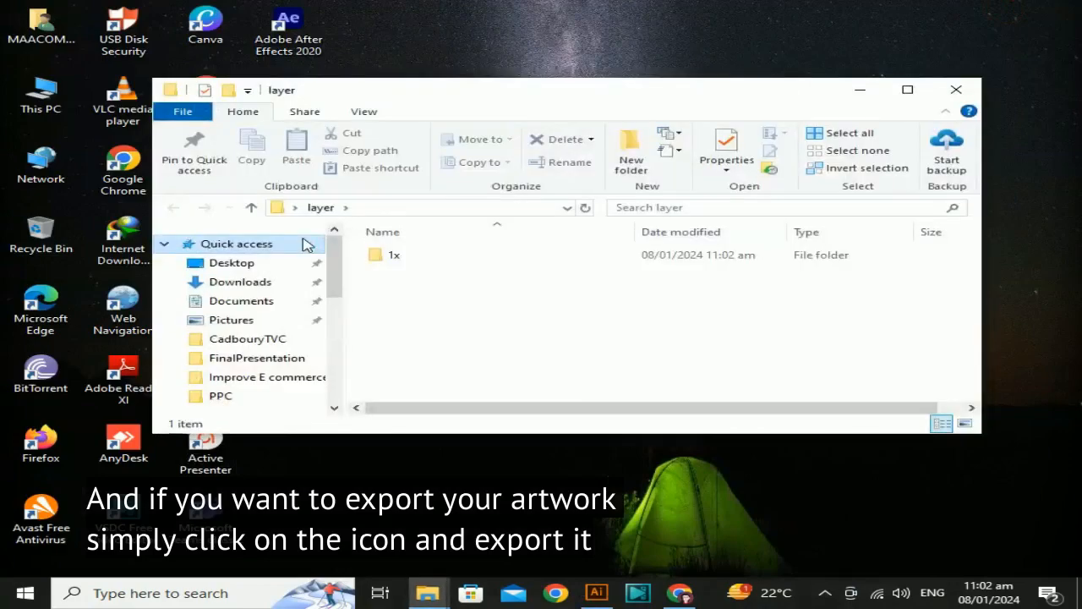
double_click(393, 256)
left_click(430, 277)
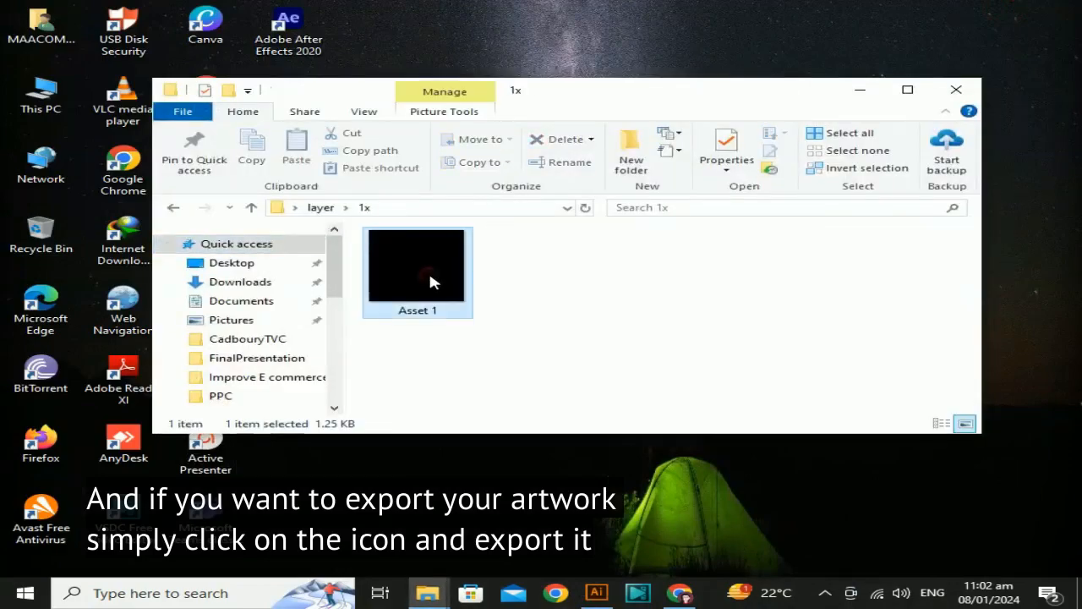
left_click(908, 91)
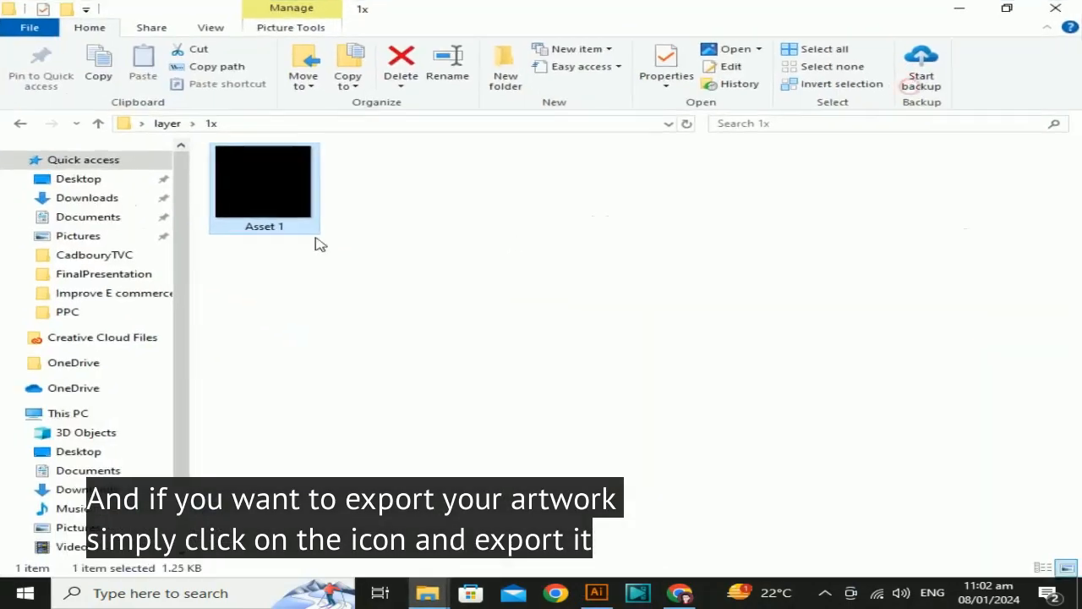
Leave the file browser, switch back to Illustrator and close the Asset Export panel.
left_click(1069, 4)
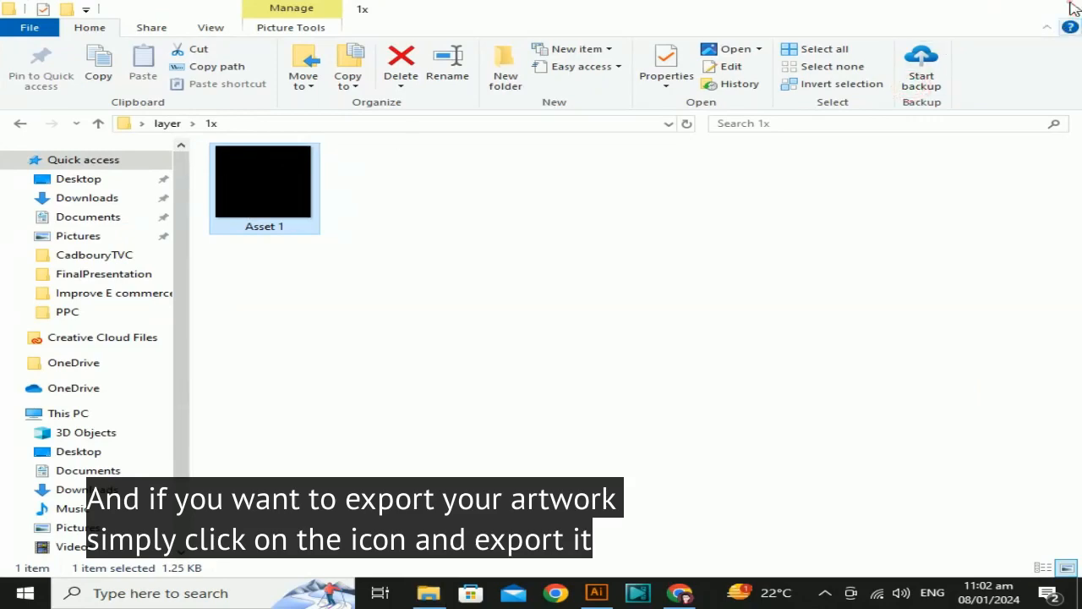
left_click(596, 592)
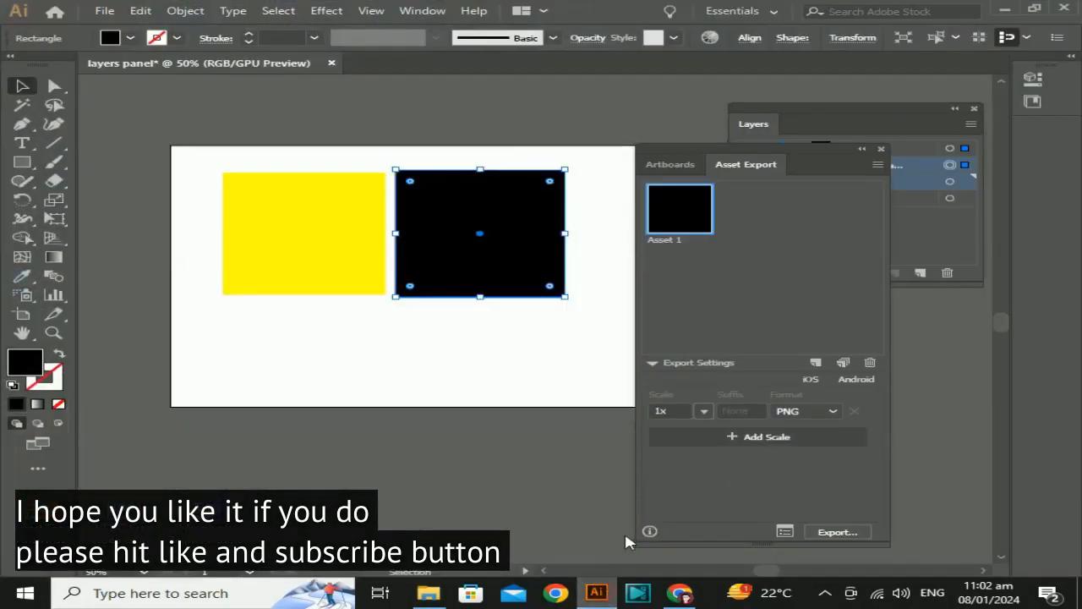
left_click(880, 150)
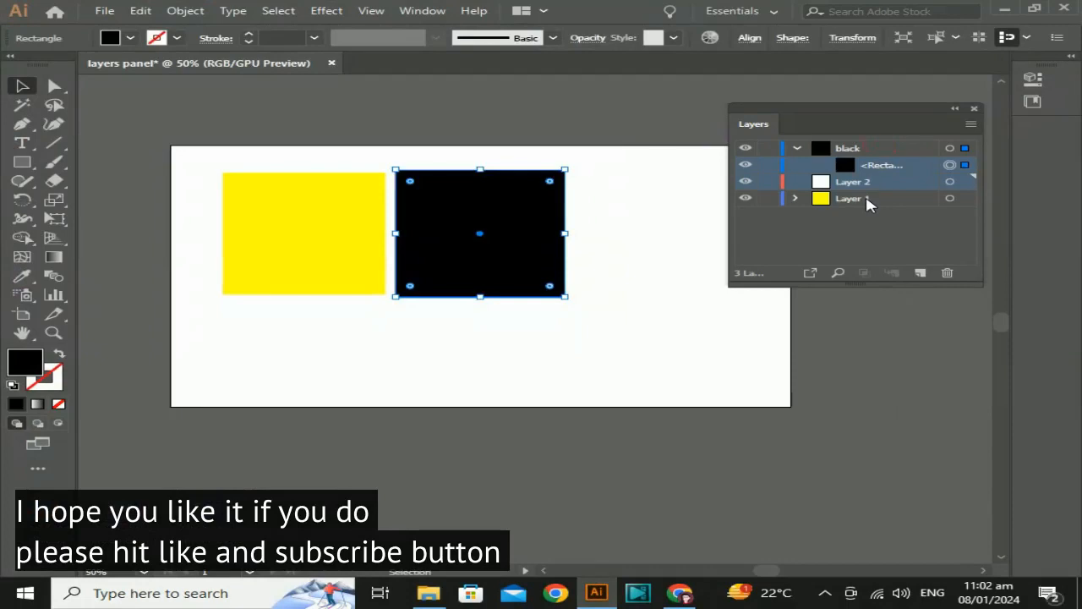